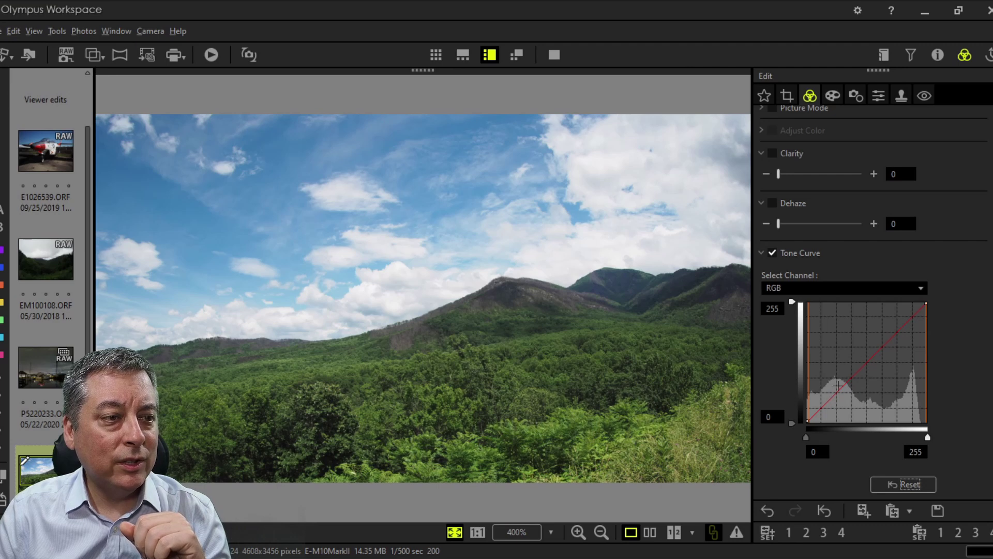
# - Slightly lower the shadows and lift the highlights on the RGB tone curve, and raise the blue channel's highlights
pyautogui.moveTo(836, 393); pyautogui.dragTo(835, 399)
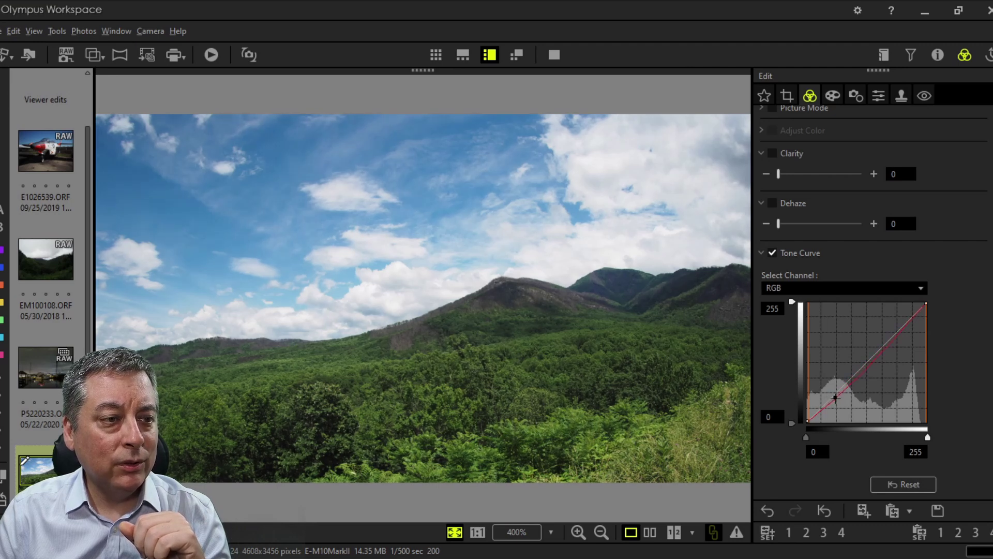
pyautogui.moveTo(899, 336); pyautogui.dragTo(897, 329)
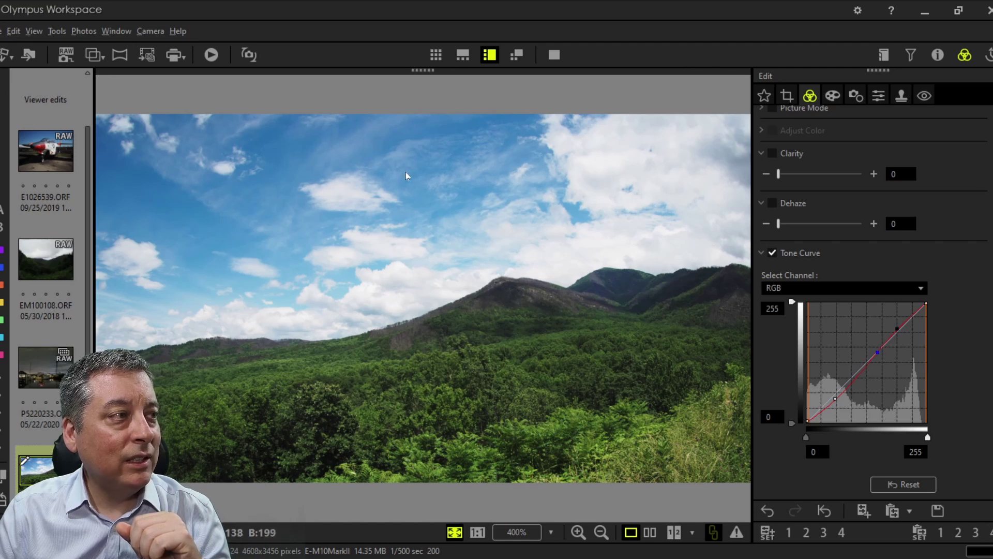
pyautogui.click(898, 289)
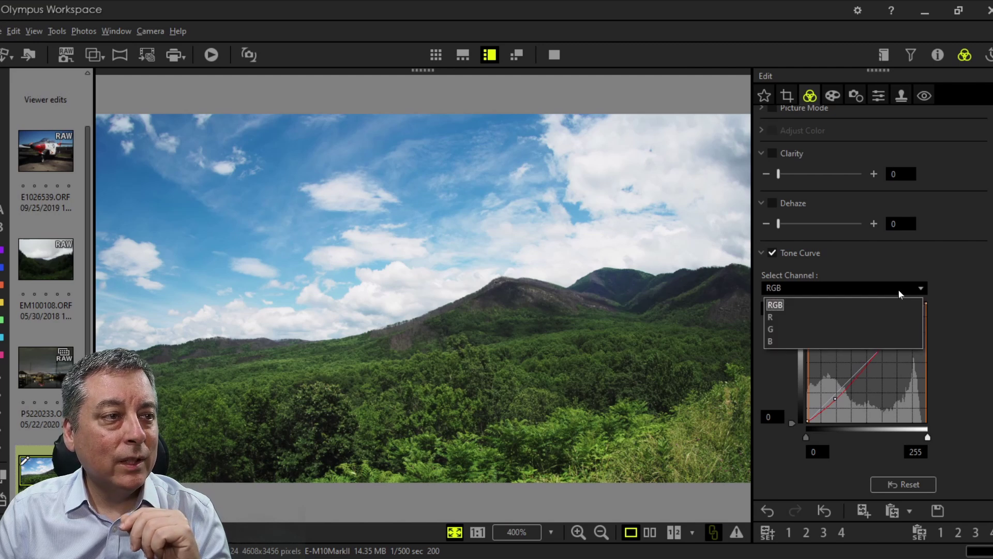
pyautogui.click(785, 339)
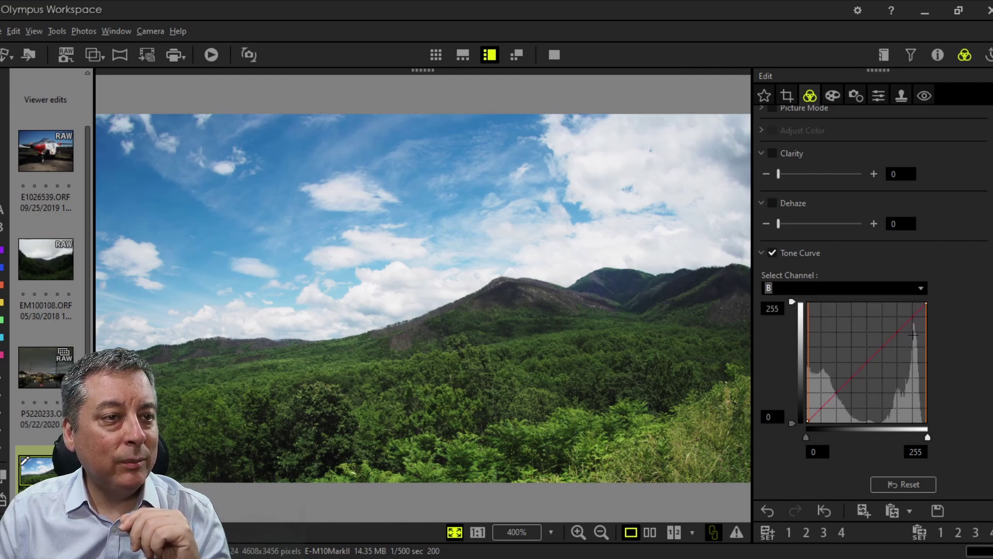
pyautogui.click(912, 316)
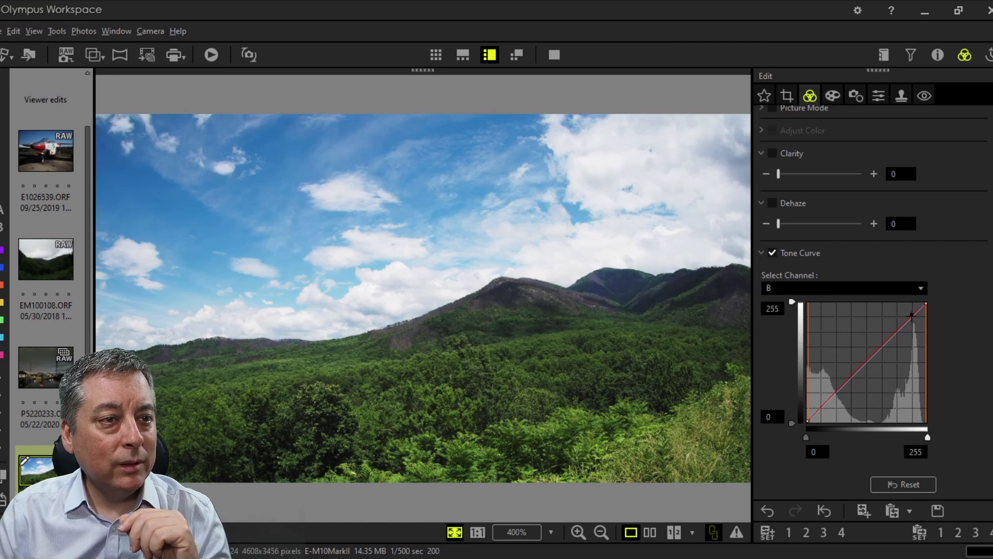
pyautogui.moveTo(911, 316); pyautogui.dragTo(910, 311)
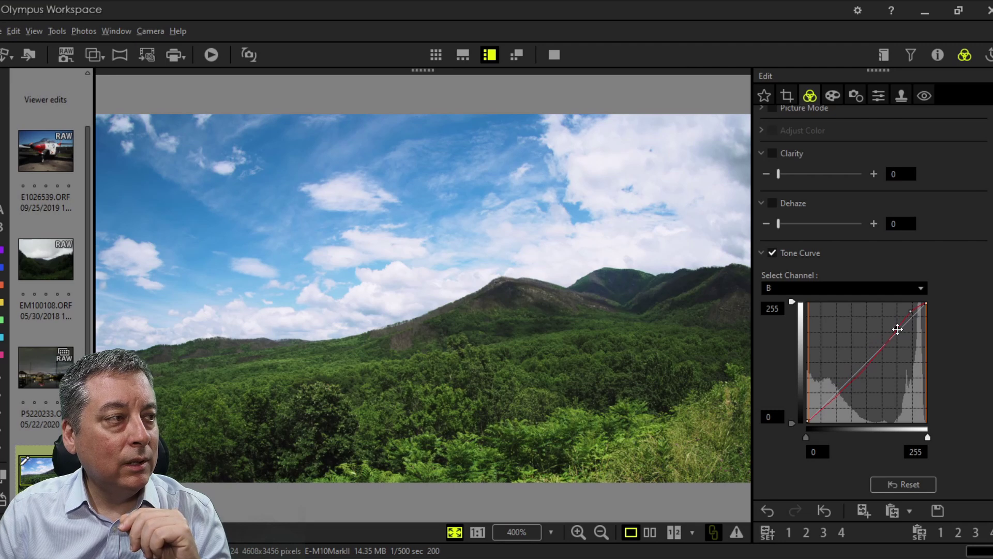
pyautogui.moveTo(915, 317); pyautogui.dragTo(913, 313)
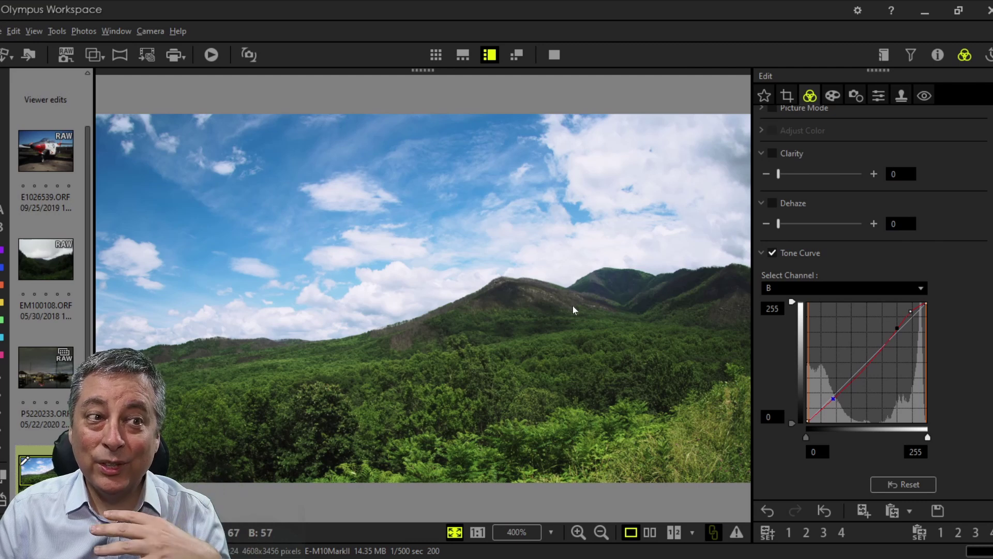
# - Raise the lower midtones of the red channel's tone curve and anchor the curve with points on either side of them
pyautogui.click(808, 293)
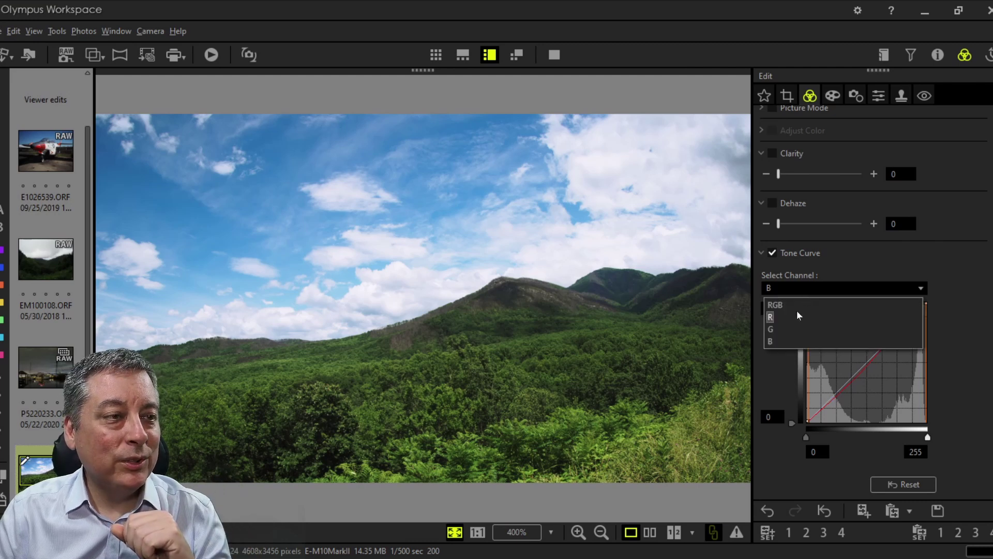
pyautogui.click(796, 315)
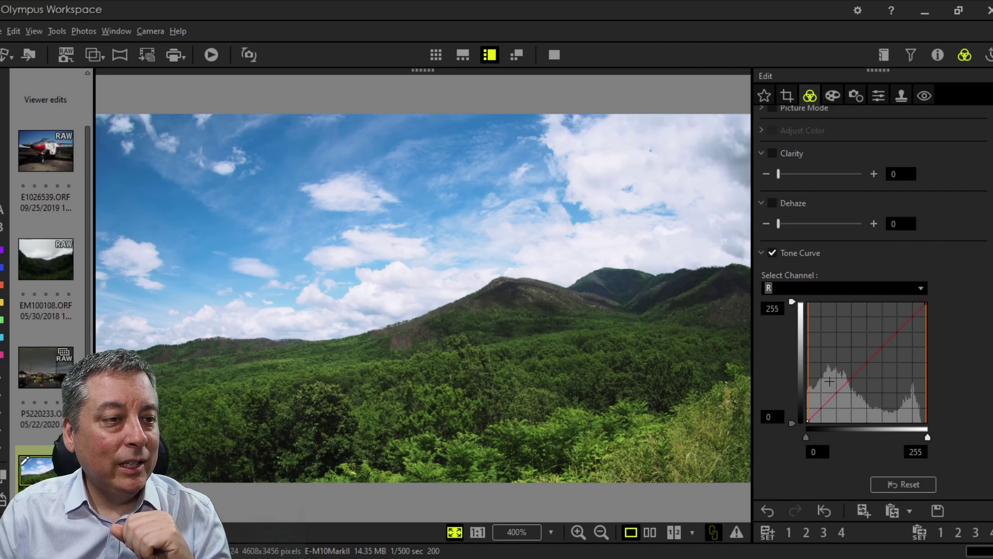
pyautogui.click(843, 383)
pyautogui.moveTo(844, 383); pyautogui.dragTo(843, 379)
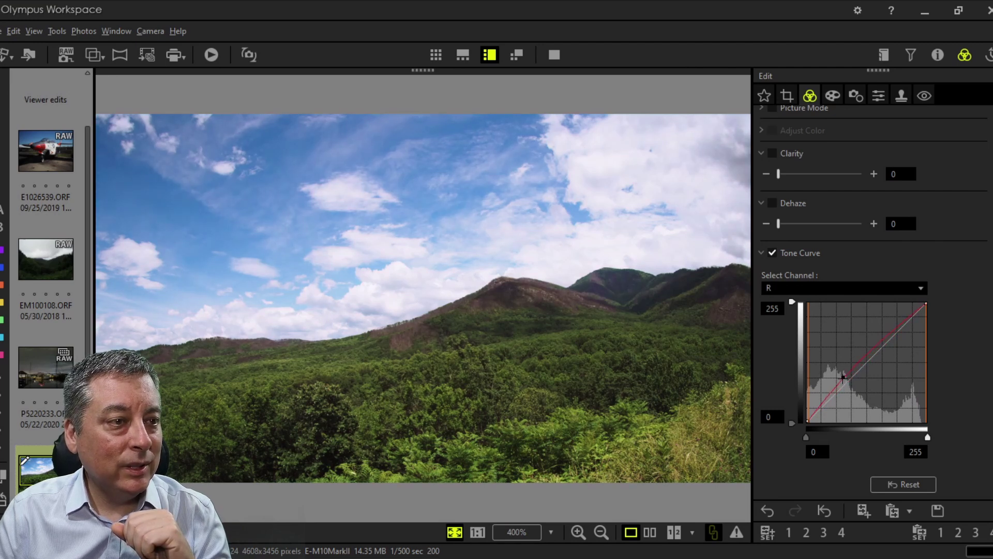
pyautogui.moveTo(859, 371); pyautogui.dragTo(859, 365)
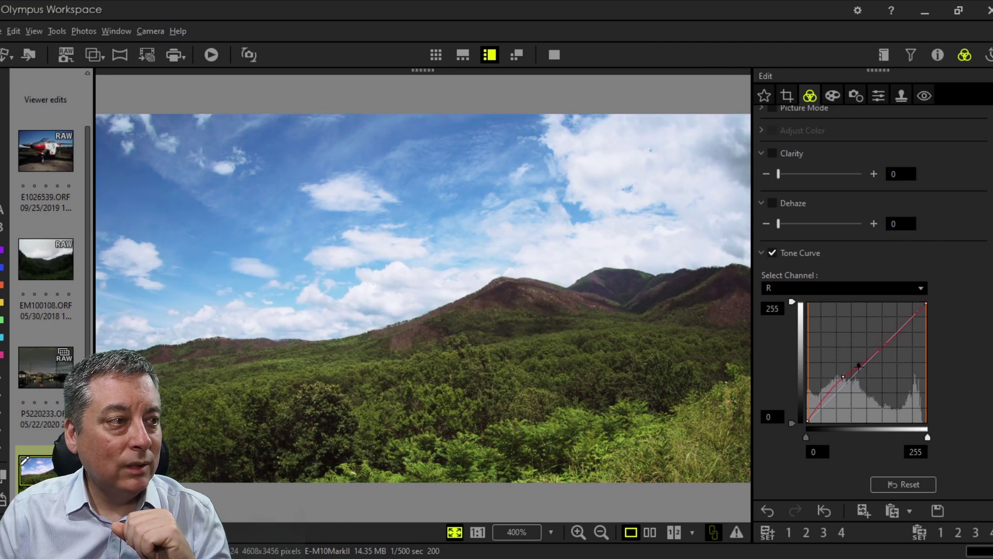
pyautogui.click(830, 391)
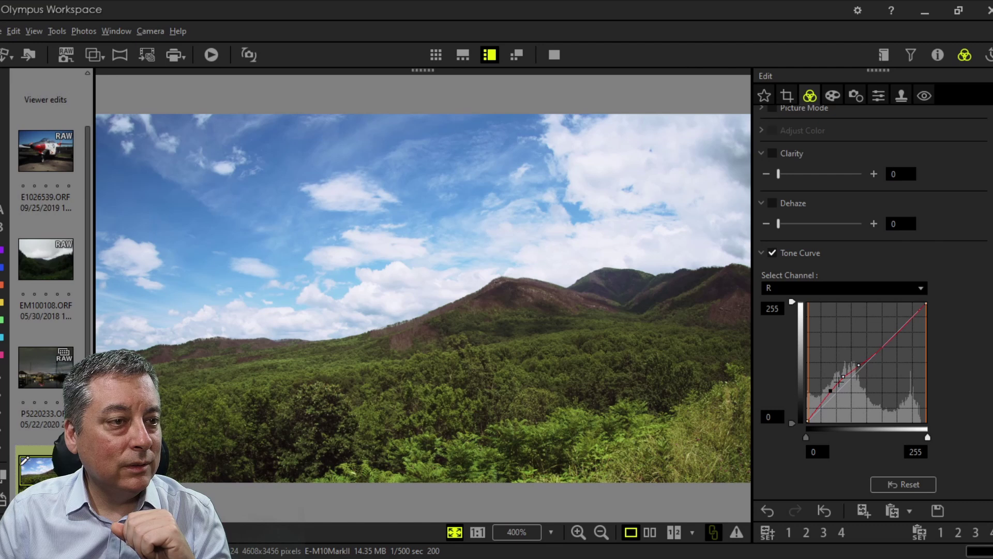
pyautogui.click(845, 375)
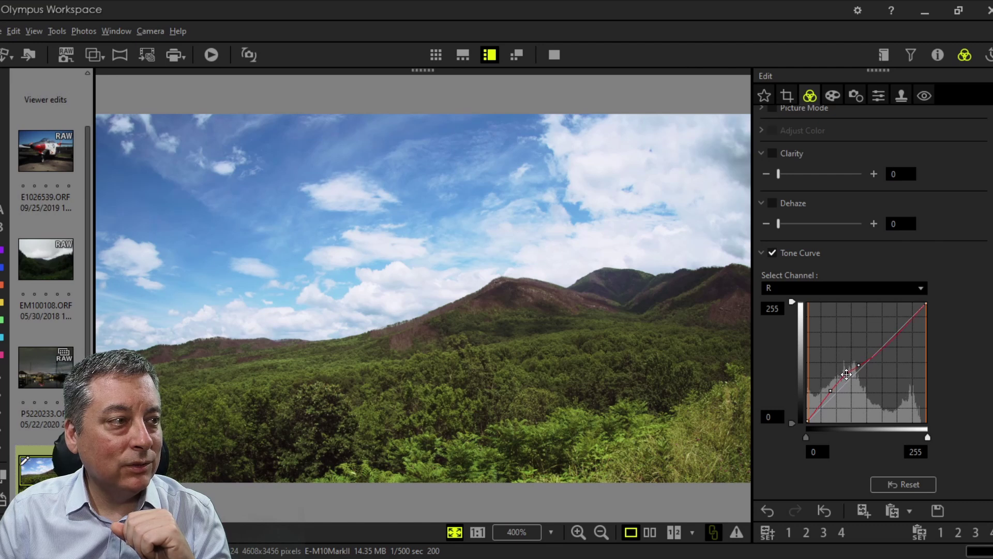
pyautogui.click(849, 372)
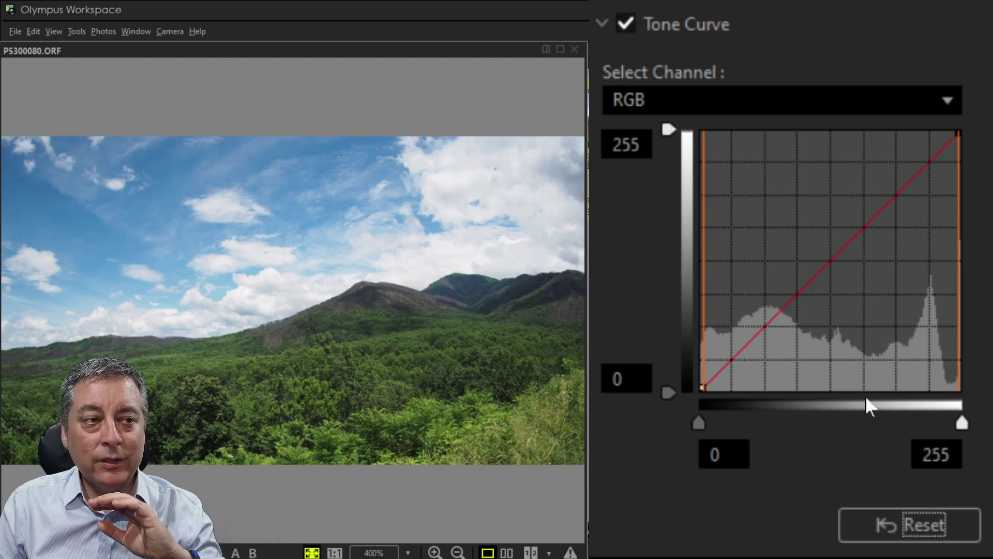
# - Examine the red channel's histogram in the tone curve and return to the RGB channel
pyautogui.click(952, 101)
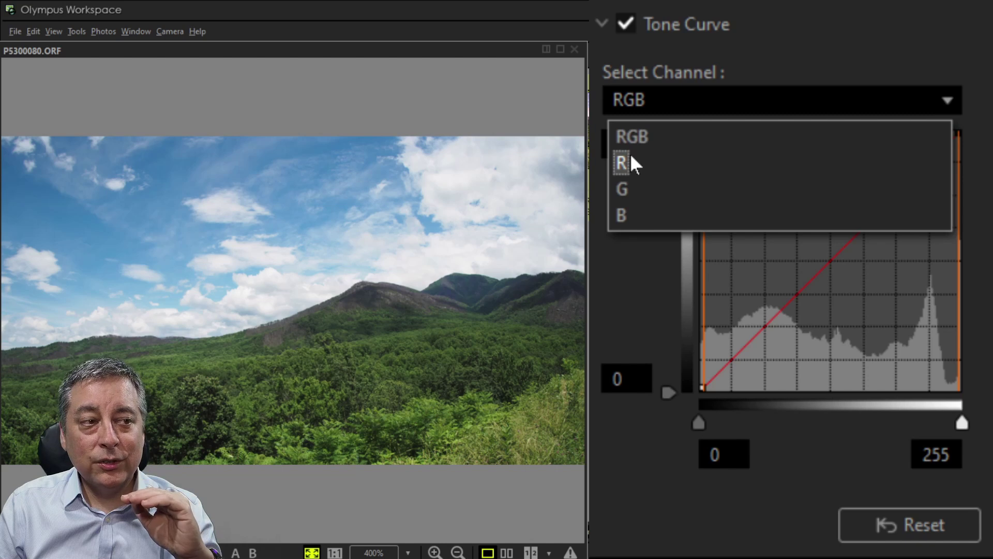
pyautogui.click(648, 169)
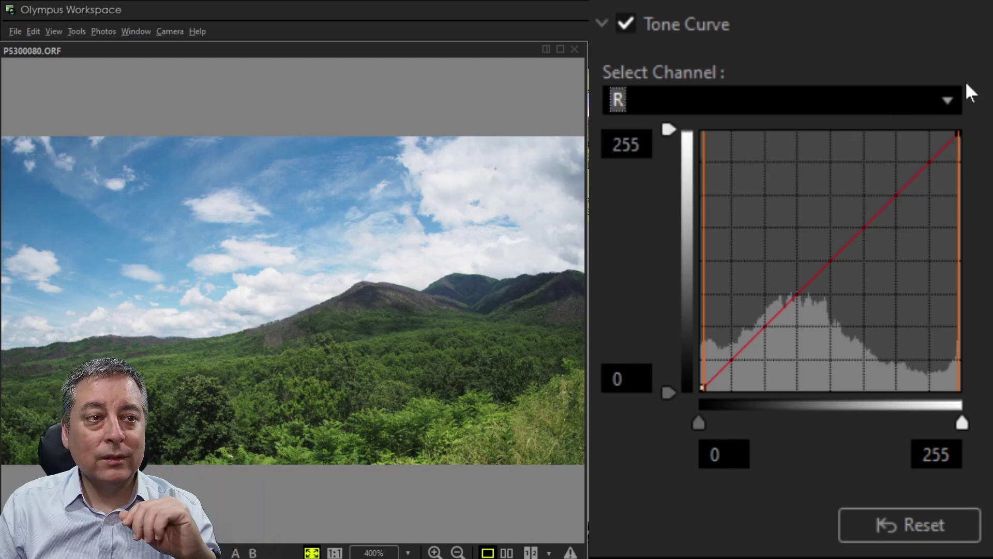
pyautogui.click(955, 106)
pyautogui.click(912, 132)
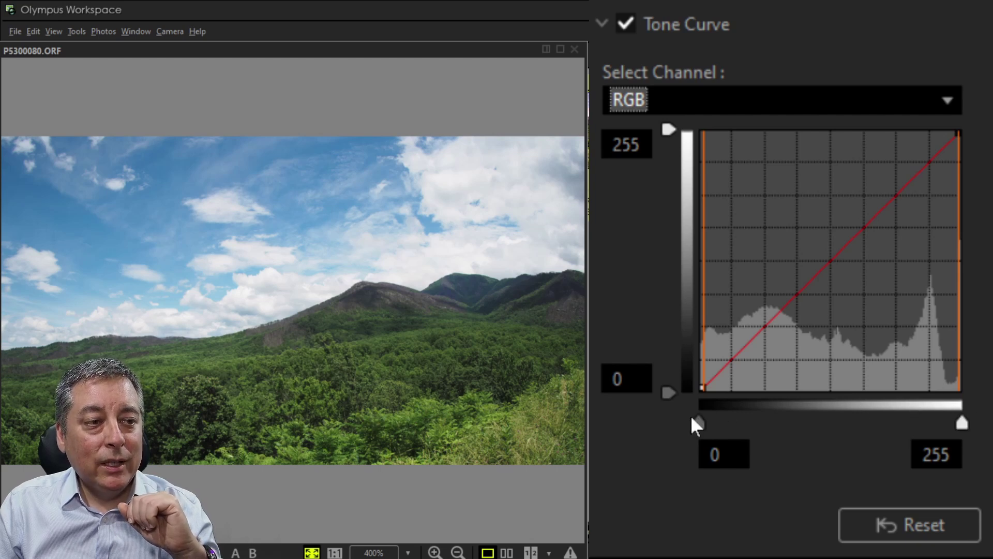
# - Lower the RGB curve's input white level to 128, restore it to 255, and raise the input black level to 122
pyautogui.moveTo(966, 423); pyautogui.dragTo(837, 425)
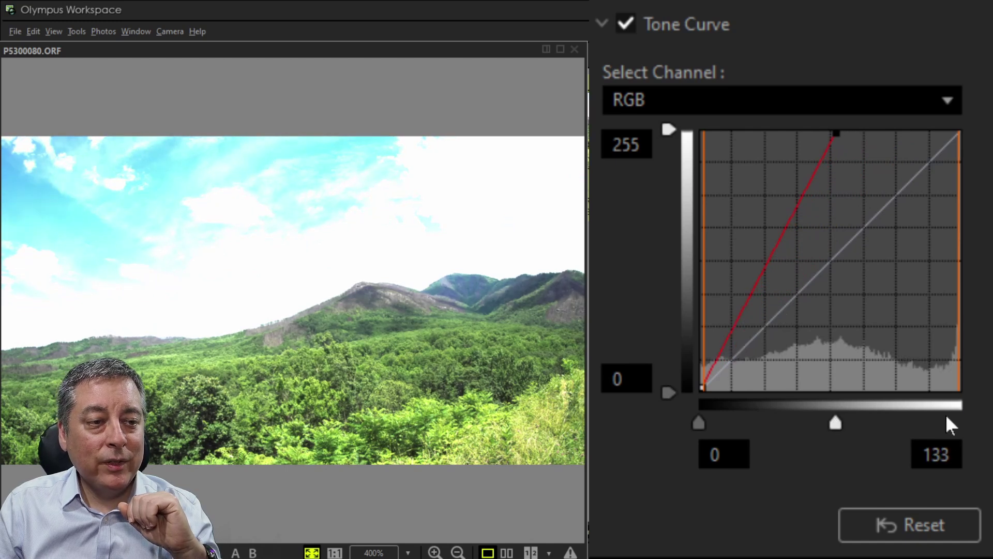
pyautogui.moveTo(838, 422); pyautogui.dragTo(834, 421)
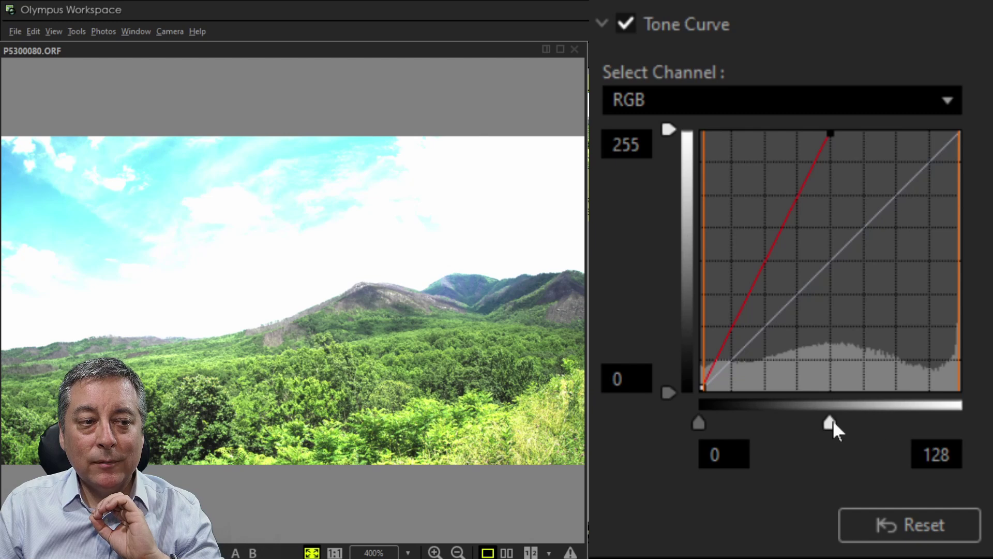
pyautogui.moveTo(831, 423); pyautogui.dragTo(975, 427)
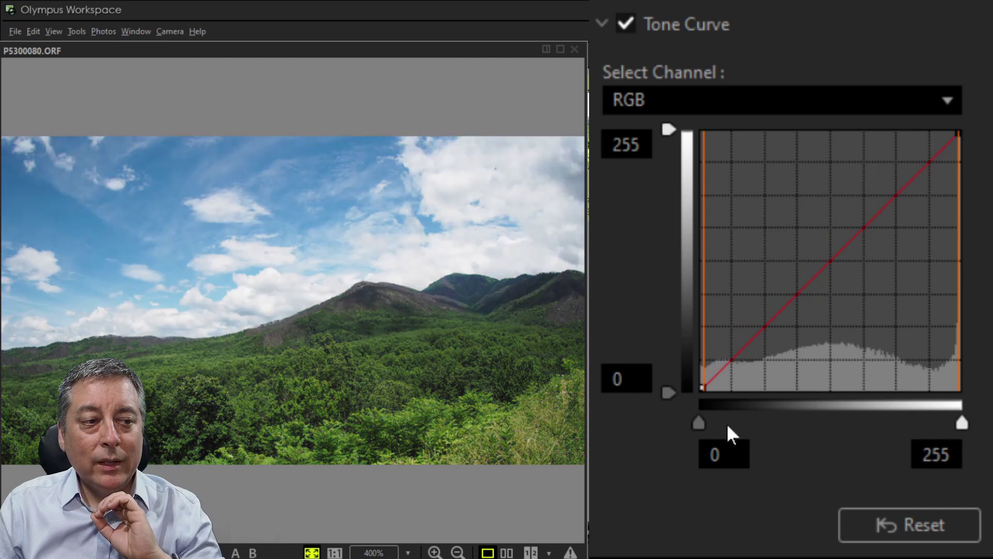
pyautogui.moveTo(699, 424); pyautogui.dragTo(826, 424)
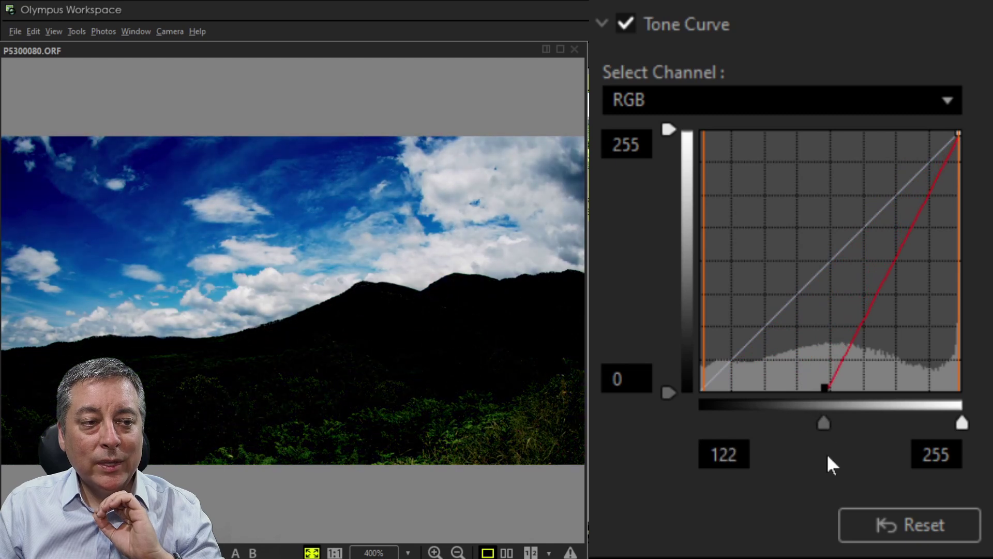
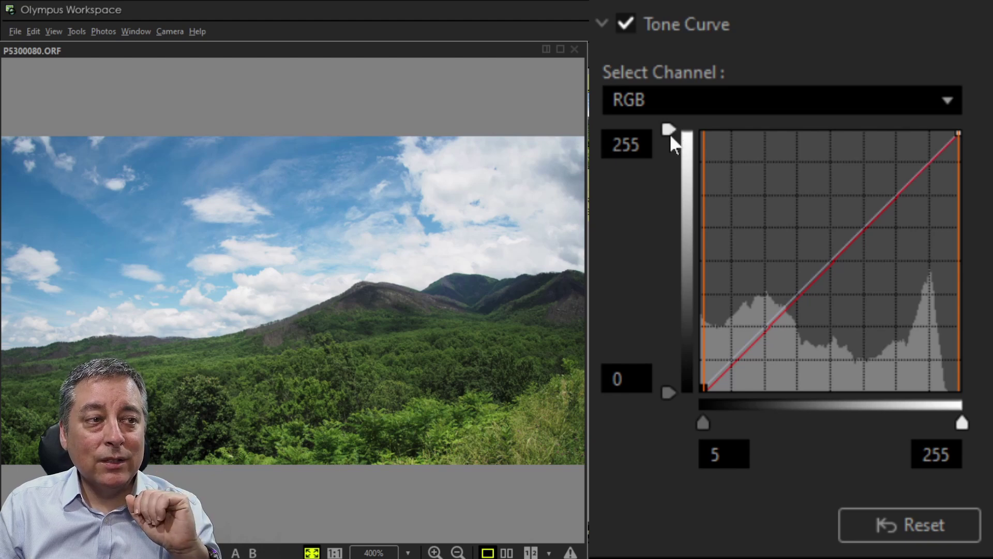
# - Try the RGB curve's output white level at 128 and output black level at 128, restoring them to 255 and 0
pyautogui.moveTo(669, 133); pyautogui.dragTo(677, 259)
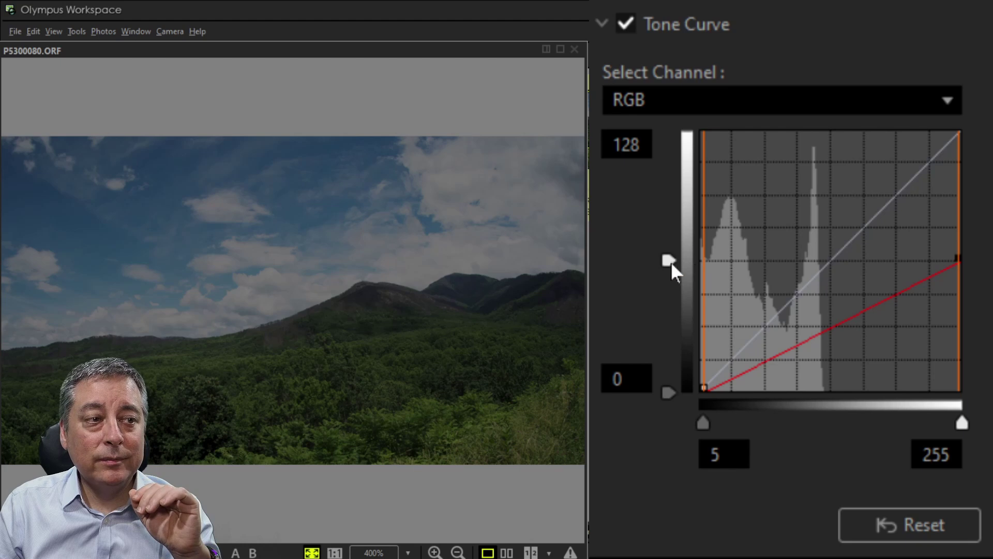
pyautogui.moveTo(669, 260); pyautogui.dragTo(668, 130)
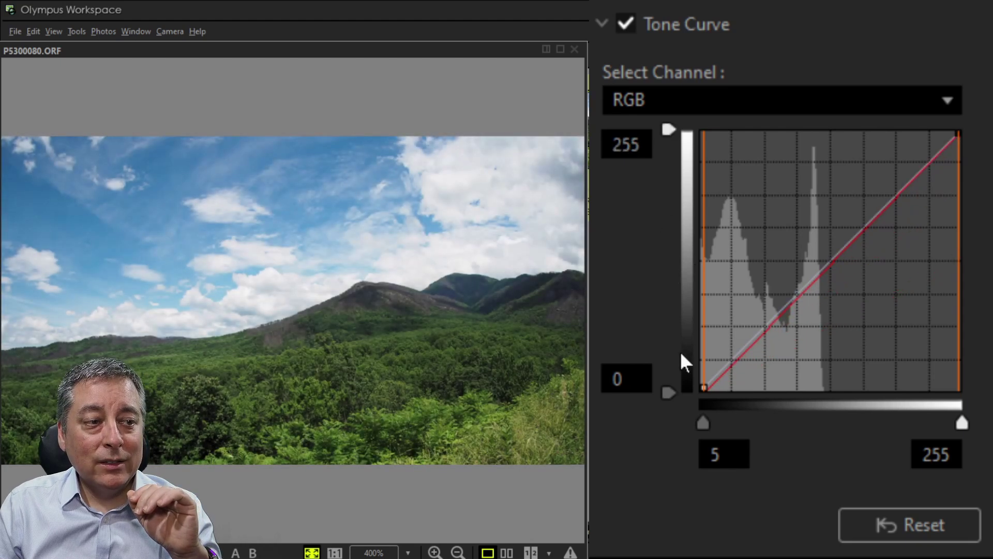
pyautogui.moveTo(669, 394); pyautogui.dragTo(667, 259)
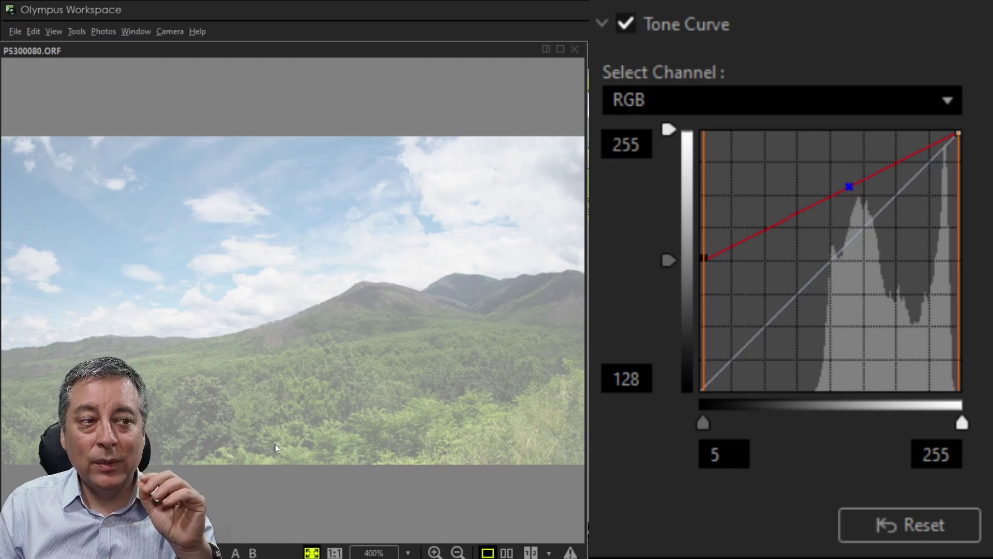
pyautogui.moveTo(669, 262); pyautogui.dragTo(672, 396)
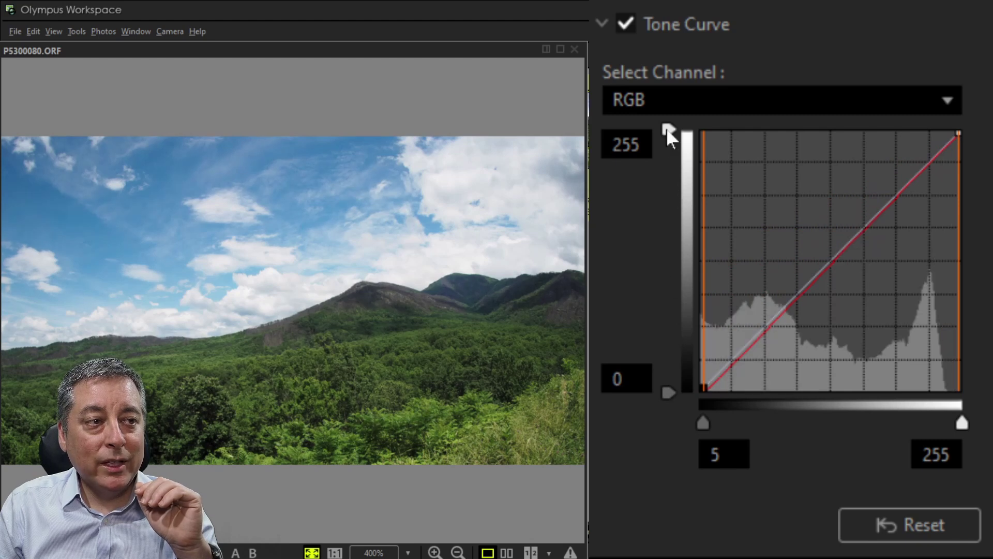
# - Invert the RGB curve with output white at 0 and output black at 97, and reset the tone curve
pyautogui.moveTo(669, 135); pyautogui.dragTo(675, 394)
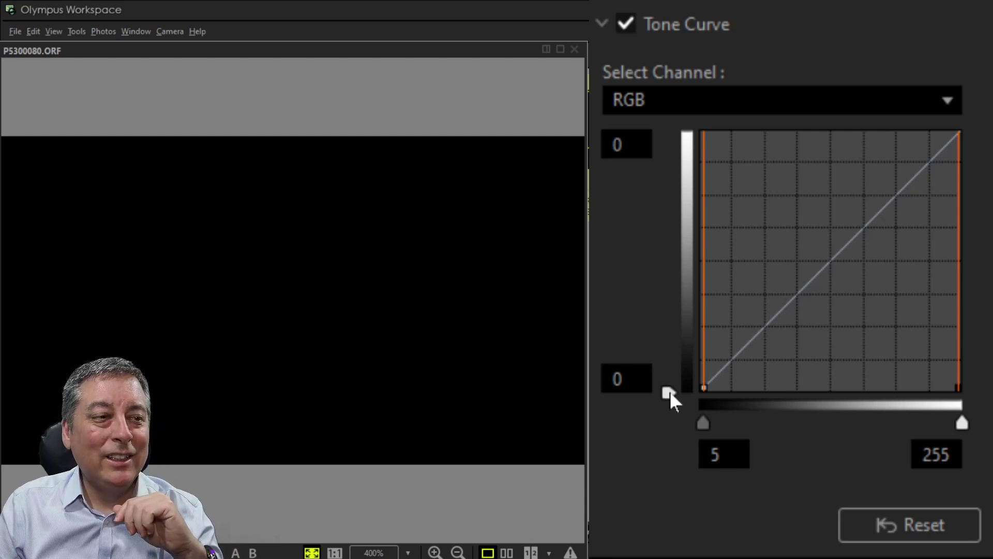
pyautogui.moveTo(670, 390); pyautogui.dragTo(671, 293)
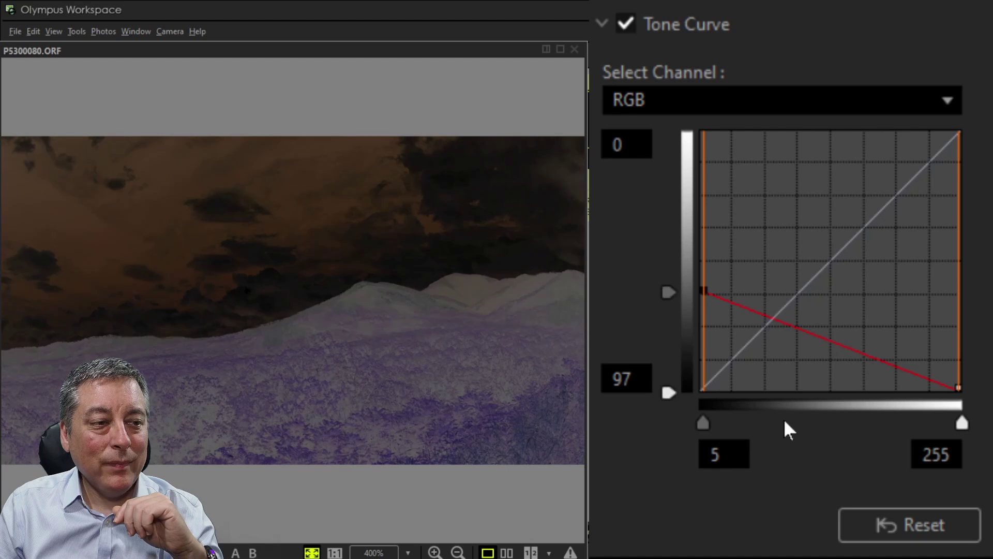
pyautogui.click(905, 520)
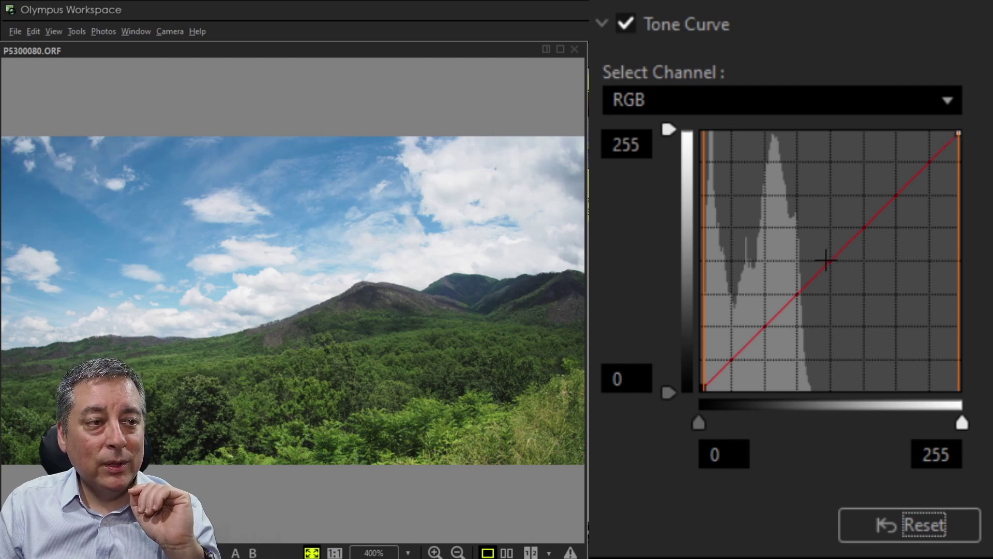
# - Raise the RGB curve's midtones with a centre point and pull its shadows down slightly below the diagonal with a second point
pyautogui.moveTo(827, 261); pyautogui.dragTo(827, 222)
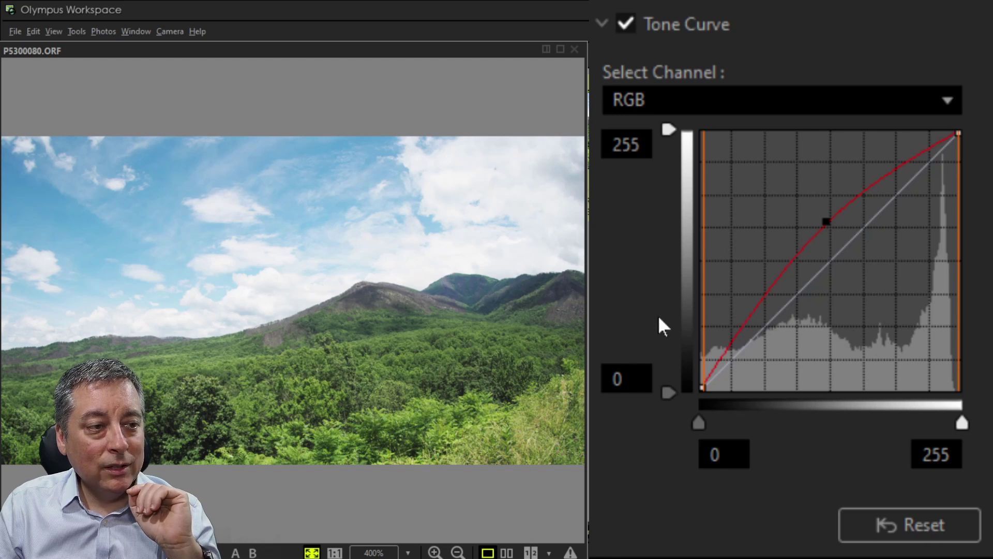
pyautogui.click(748, 317)
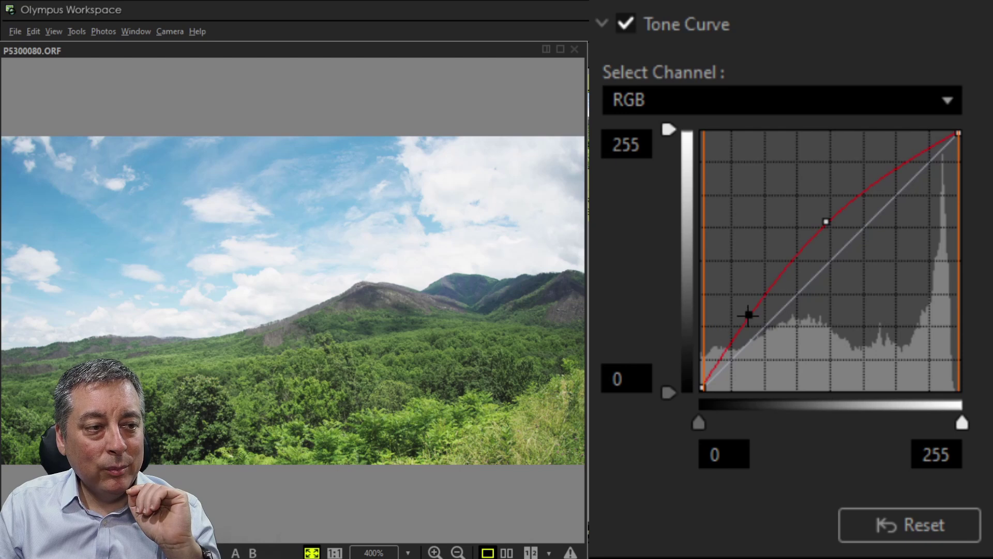
pyautogui.moveTo(748, 317); pyautogui.dragTo(748, 349)
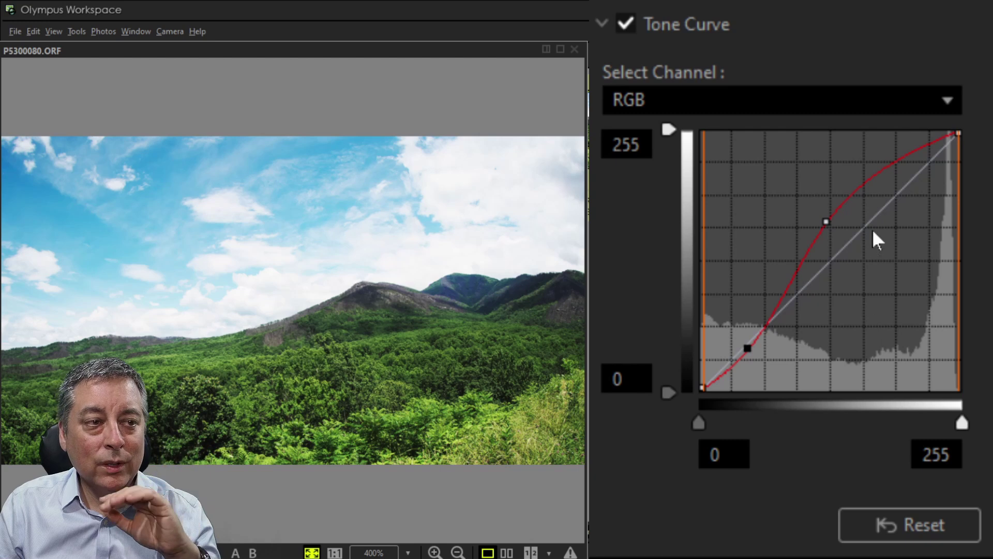
# - Refine the RGB curve into an S-shape by moving the centre point near the diagonal, lifting the highlights and deepening the shadows
pyautogui.click(826, 220)
pyautogui.moveTo(826, 220); pyautogui.dragTo(843, 246)
pyautogui.moveTo(901, 189); pyautogui.dragTo(894, 172)
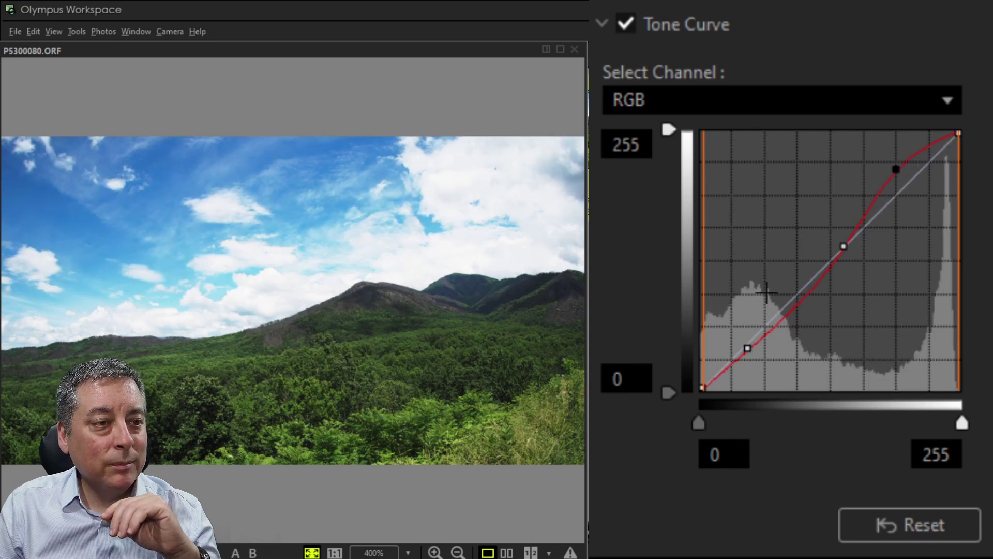
pyautogui.moveTo(756, 340); pyautogui.dragTo(747, 359)
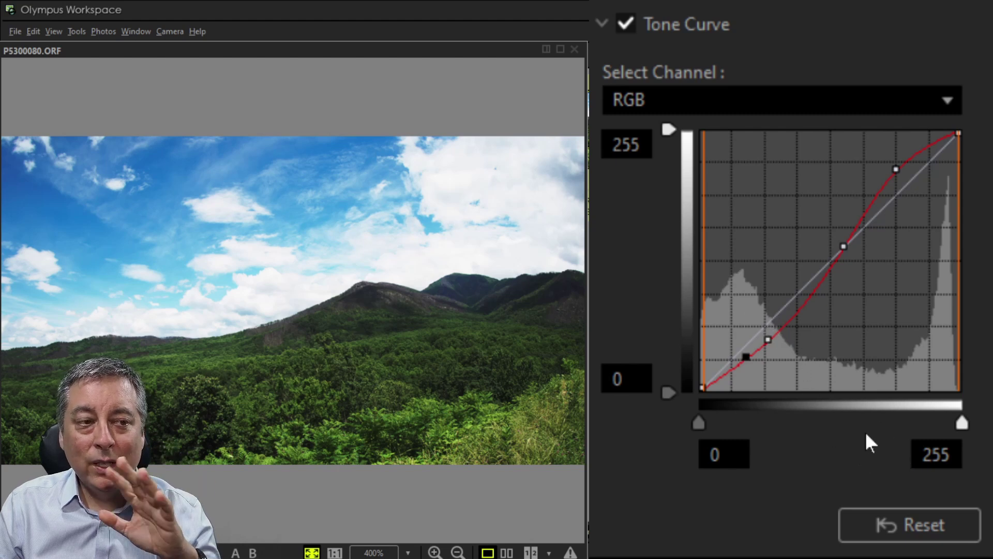
pyautogui.click(769, 341)
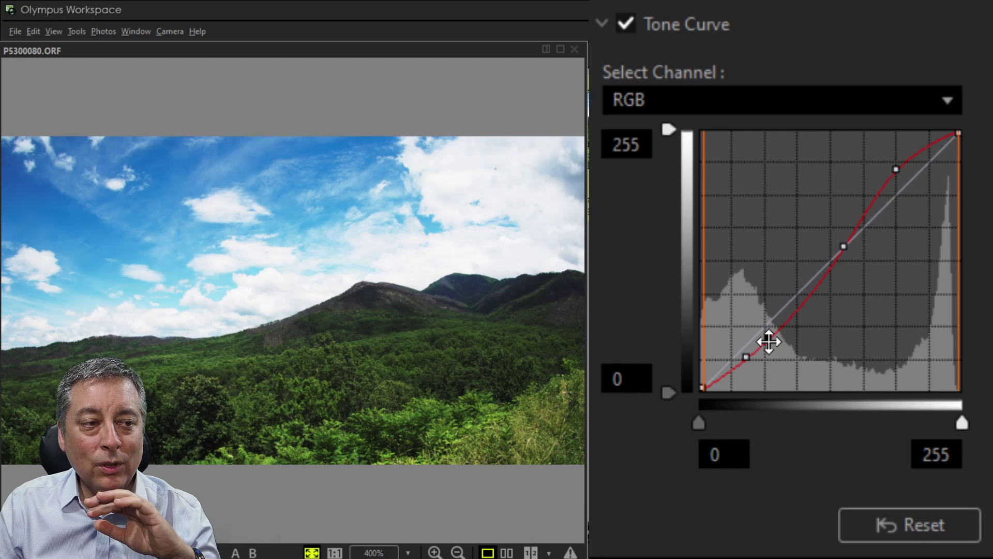
# - Remove the centre anchor point from the RGB curve, leaving only the shadow and highlight points
pyautogui.moveTo(769, 342); pyautogui.dragTo(693, 331)
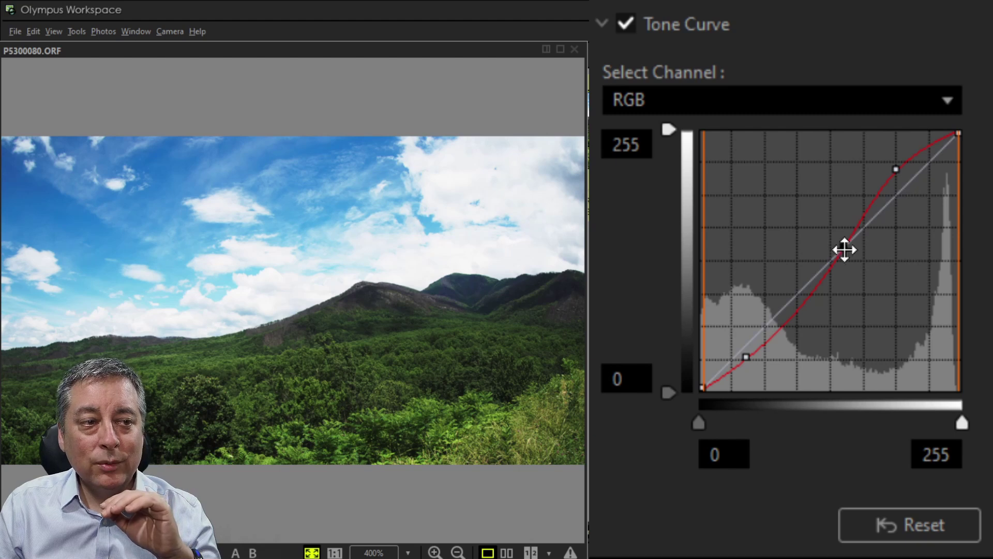
pyautogui.moveTo(844, 250); pyautogui.dragTo(632, 239)
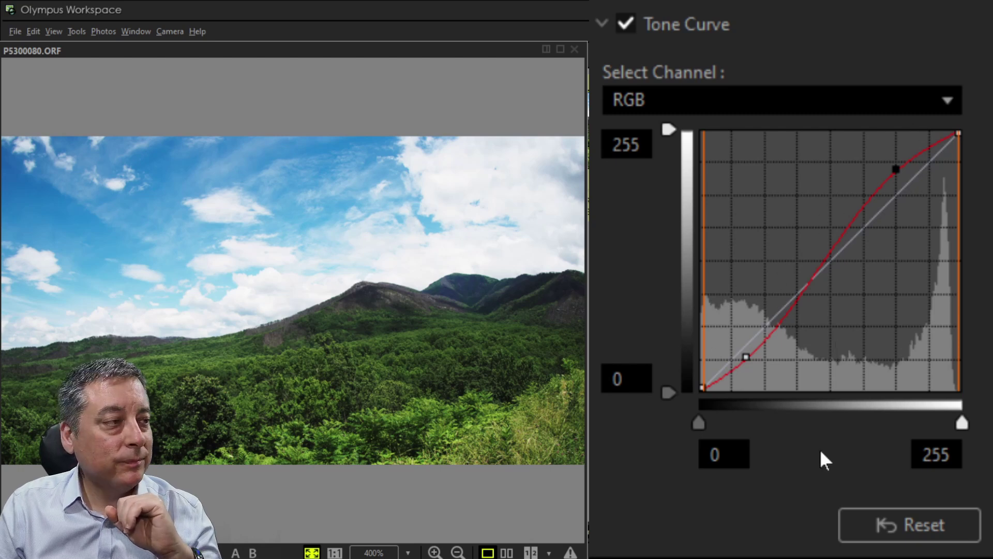
# - Switch the tone curve to the R channel and try an input white level of 129, restoring it to 255
pyautogui.click(936, 108)
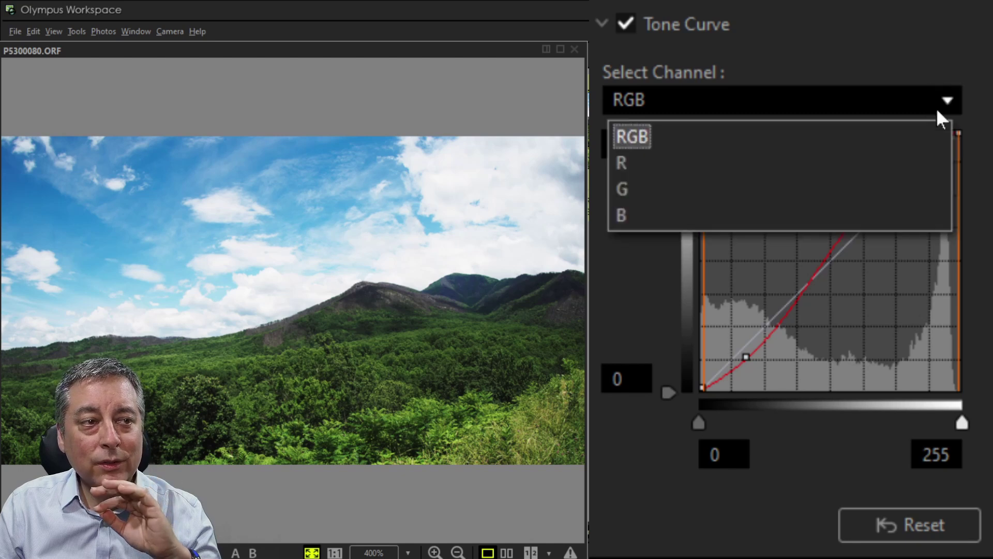
pyautogui.click(902, 155)
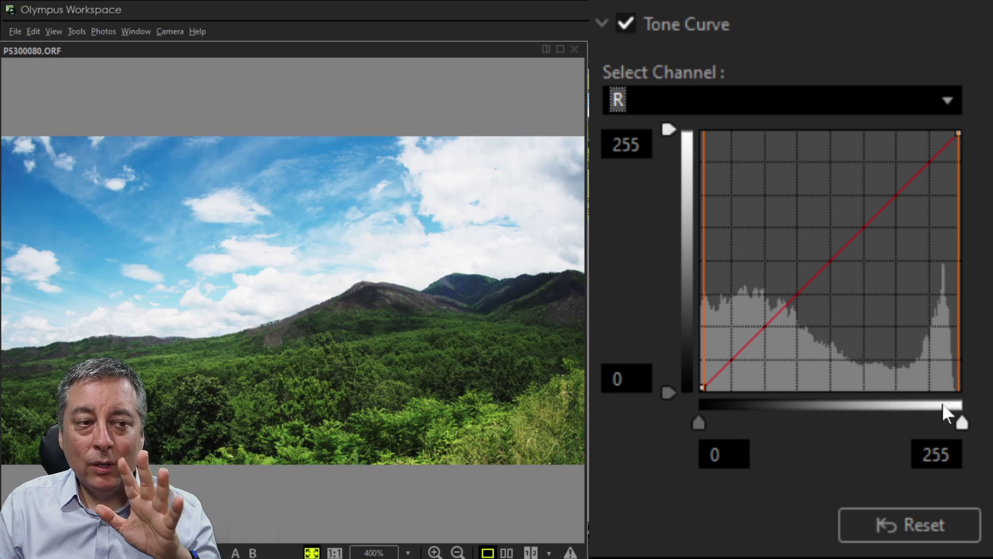
pyautogui.moveTo(961, 423); pyautogui.dragTo(835, 422)
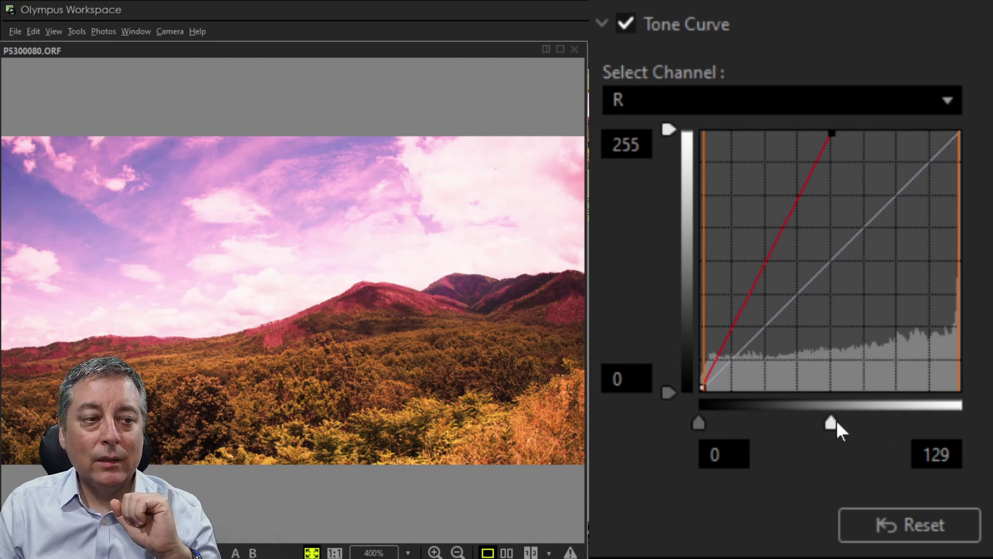
pyautogui.moveTo(832, 423); pyautogui.dragTo(978, 421)
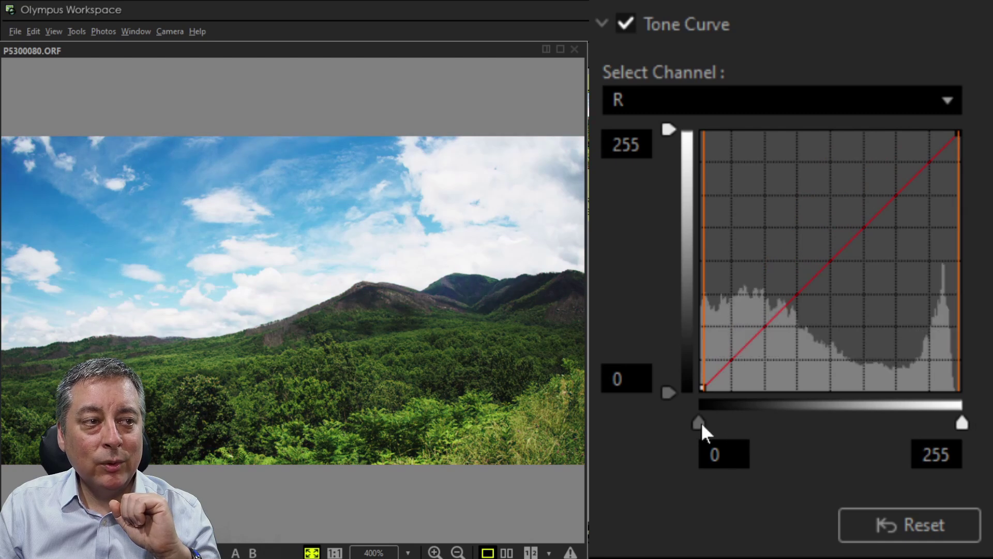
# - Try the R curve with input black and output black at 126, lower the output black level, and reset the tone curve
pyautogui.moveTo(700, 424); pyautogui.dragTo(830, 424)
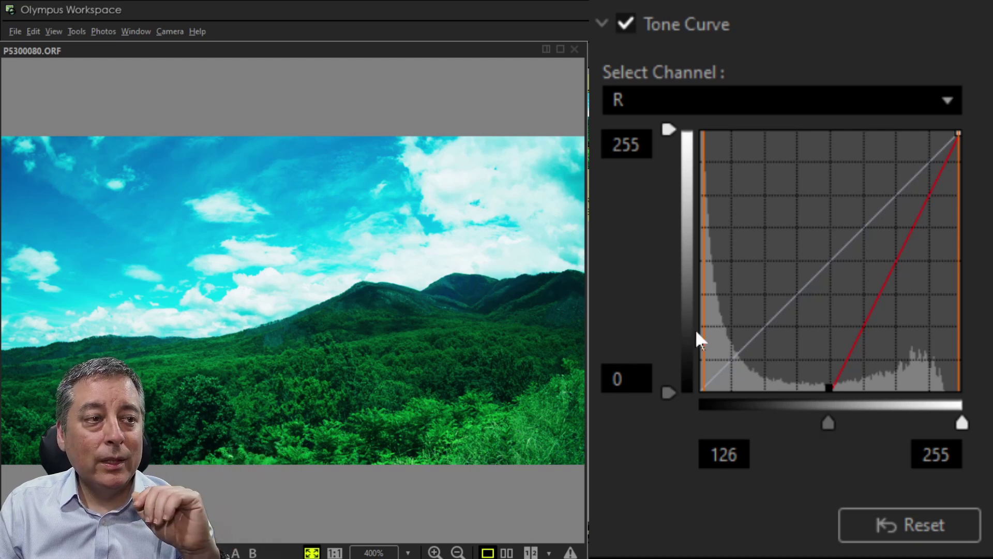
pyautogui.moveTo(670, 395); pyautogui.dragTo(672, 263)
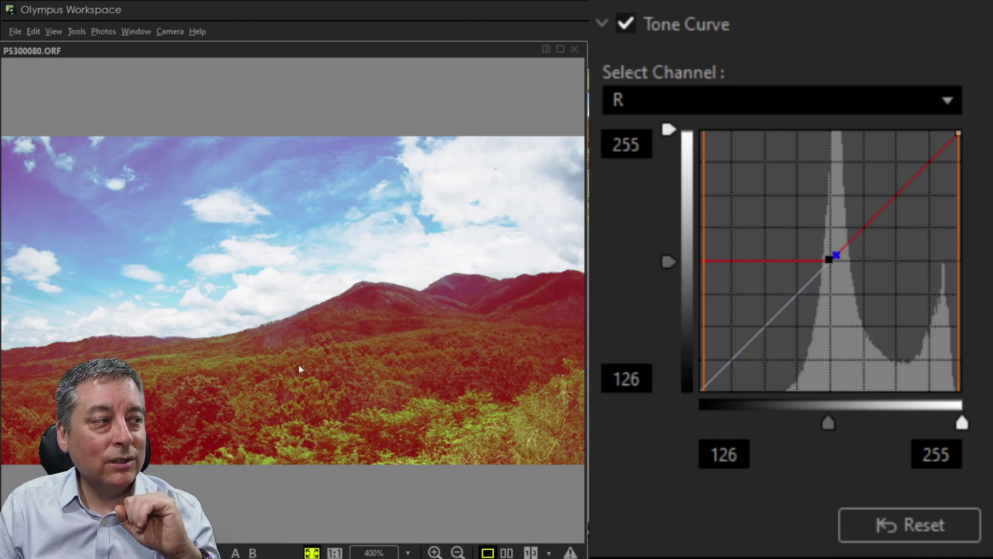
pyautogui.moveTo(666, 264); pyautogui.dragTo(678, 328)
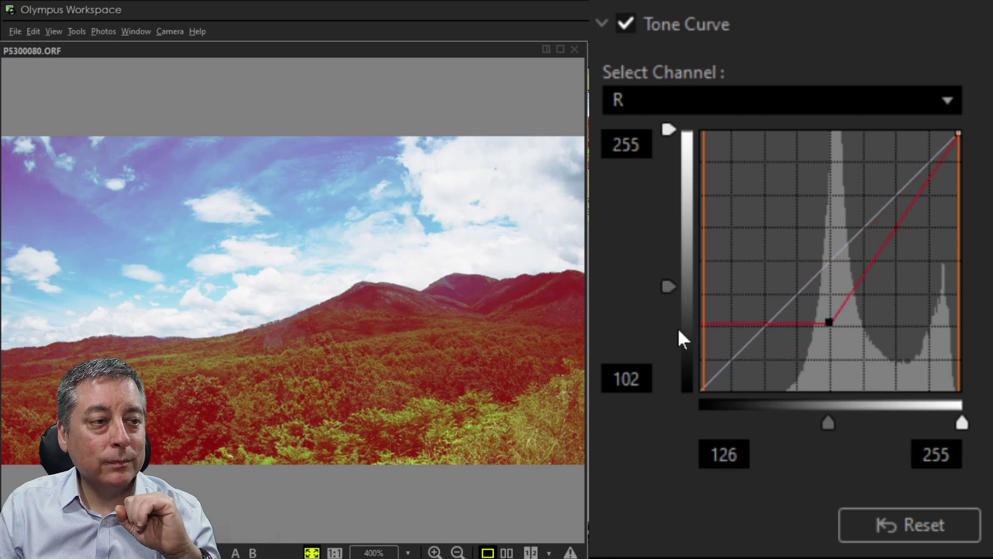
pyautogui.click(925, 525)
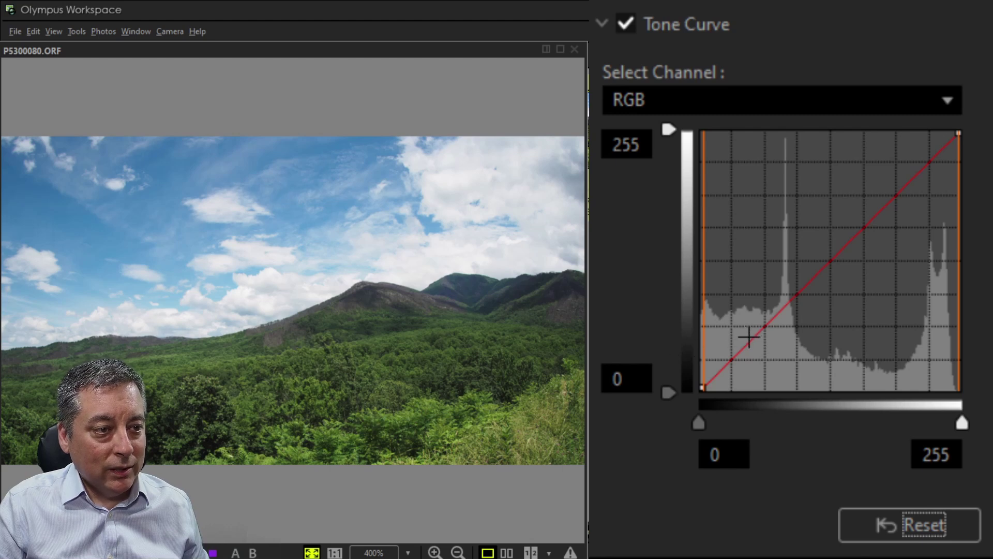
# - Pull the RGB curve's shadows slightly below the diagonal and bring its centre back near the diagonal with a second point
pyautogui.moveTo(749, 338); pyautogui.dragTo(751, 357)
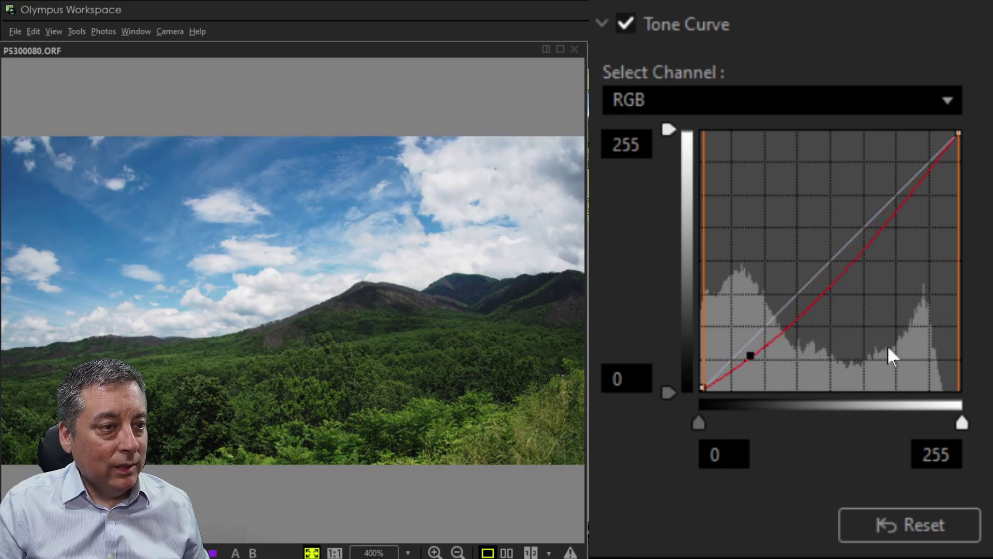
pyautogui.moveTo(831, 289); pyautogui.dragTo(830, 266)
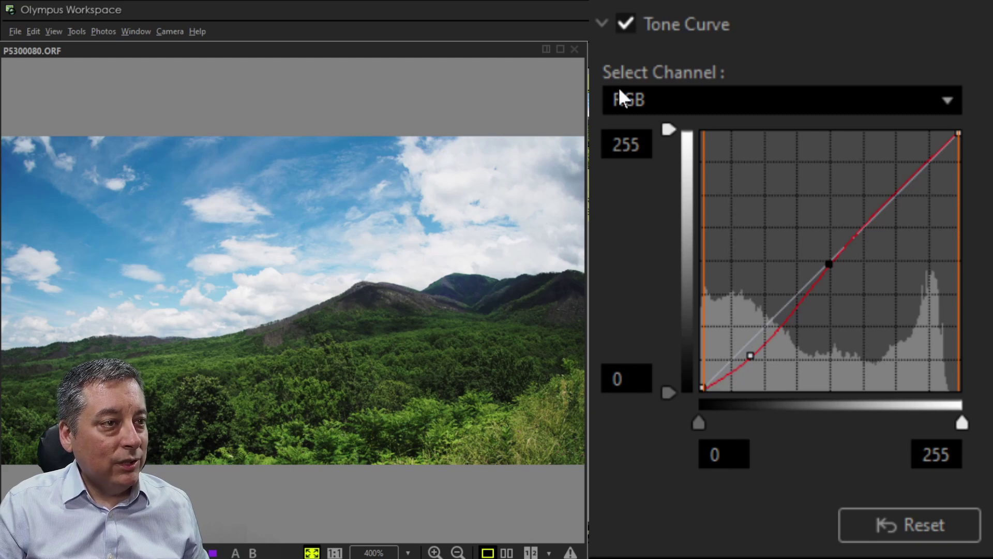
# - Switch to the R channel and add three anchor points along its diagonal, in the shadows, lower midtones and highlights
pyautogui.click(786, 100)
pyautogui.click(669, 161)
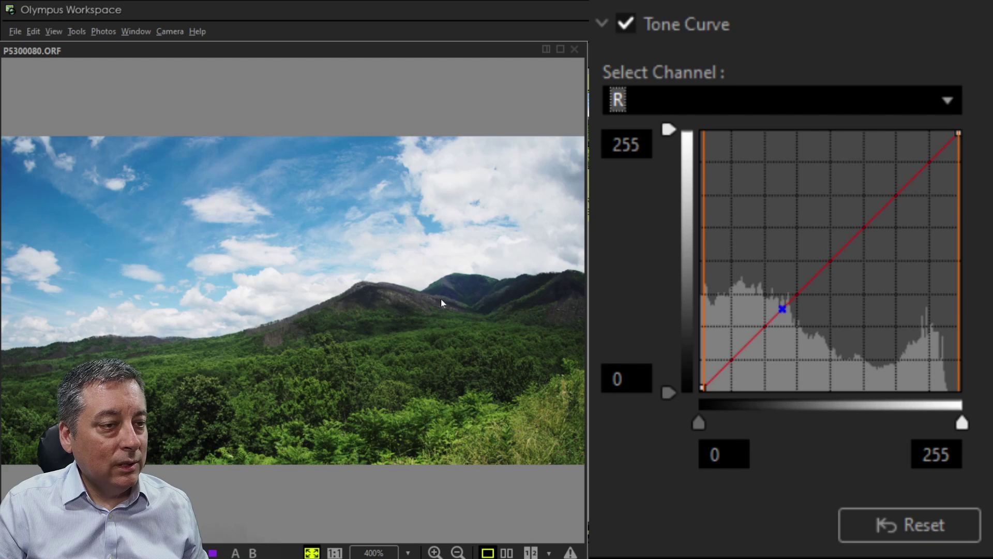
pyautogui.moveTo(760, 325); pyautogui.dragTo(765, 319)
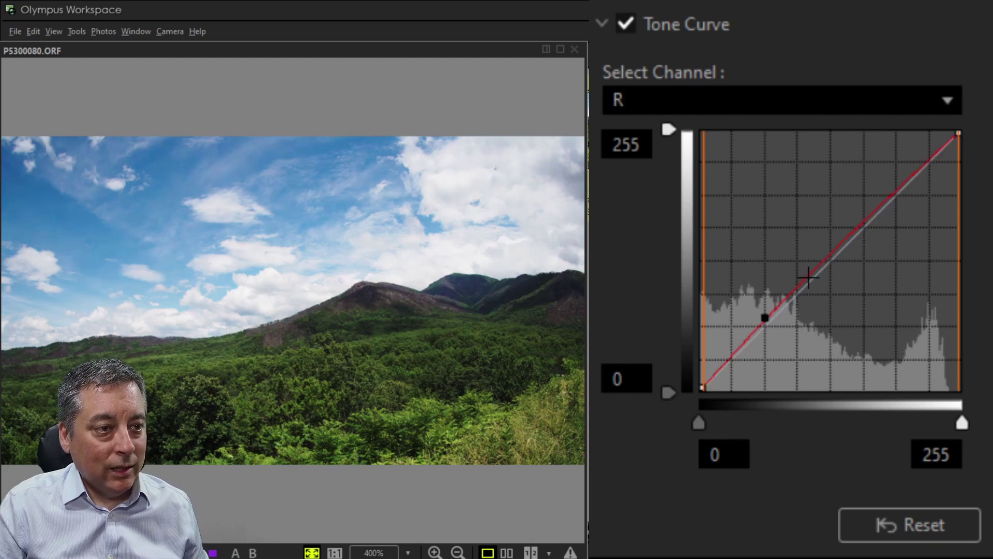
pyautogui.click(893, 195)
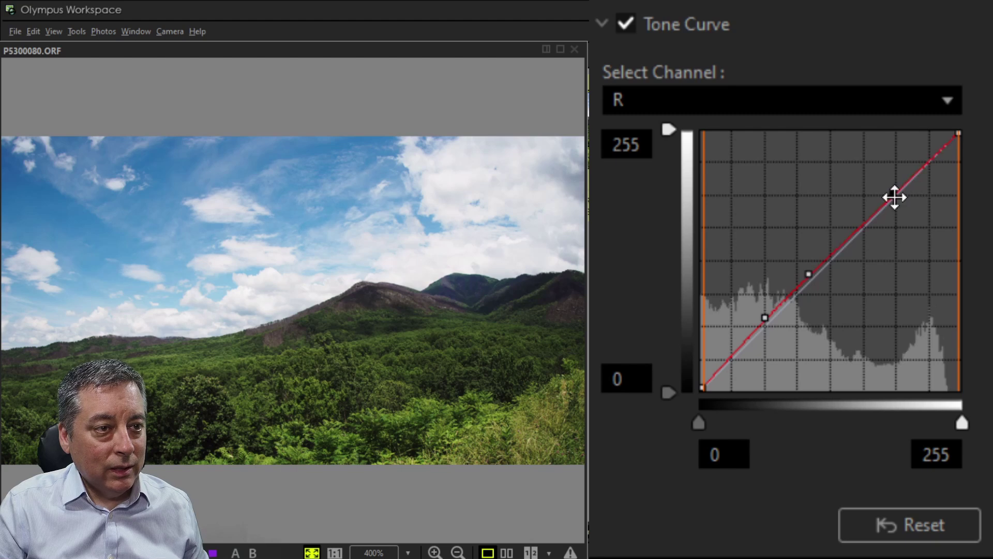
# - Raise the R curve's upper-shadow point well above the diagonal and pull the deepest shadows below it with a new point
pyautogui.click(765, 323)
pyautogui.moveTo(766, 323); pyautogui.dragTo(766, 298)
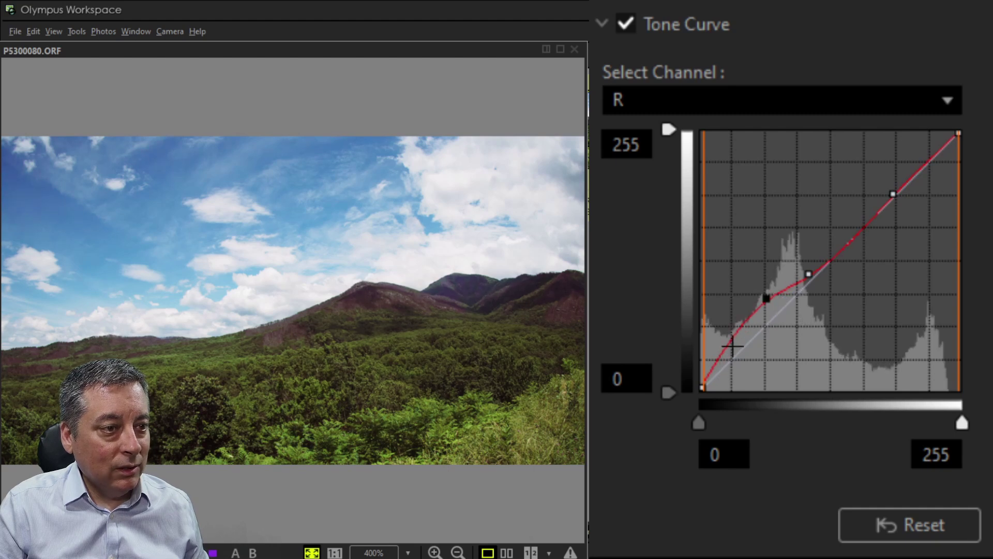
pyautogui.moveTo(728, 336); pyautogui.dragTo(739, 360)
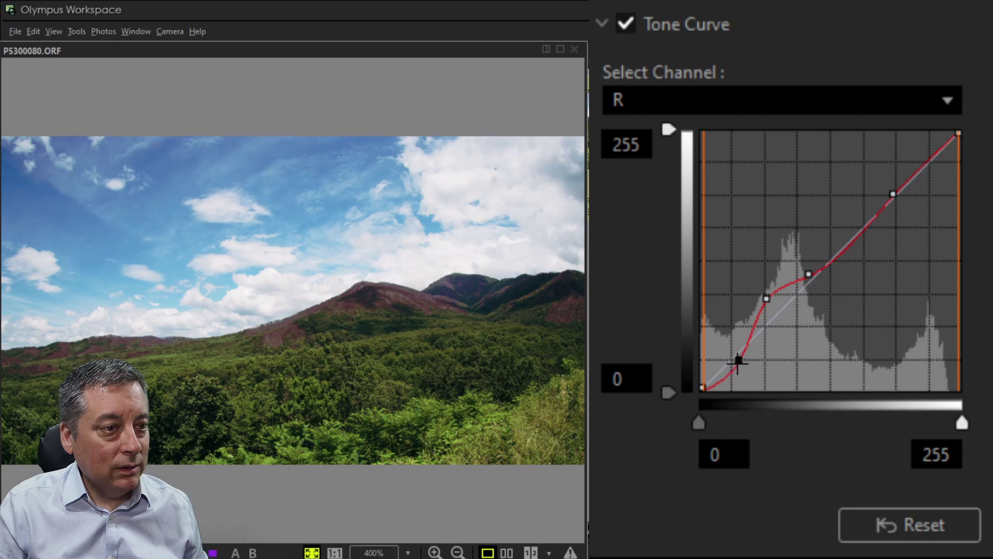
pyautogui.click(768, 297)
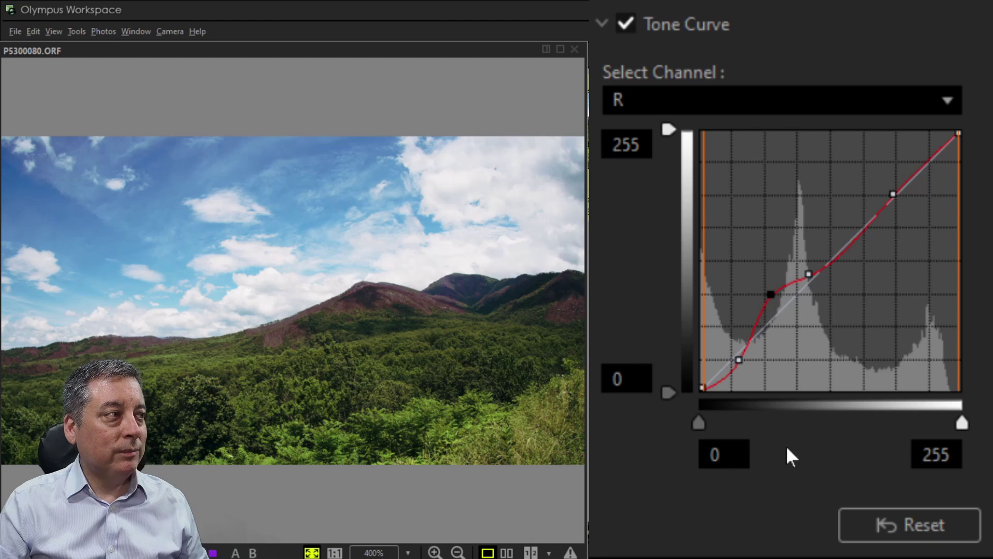
# - Switch to the B channel and anchor its curve near the diagonal with points in the highlights, midtones and shadows
pyautogui.click(778, 98)
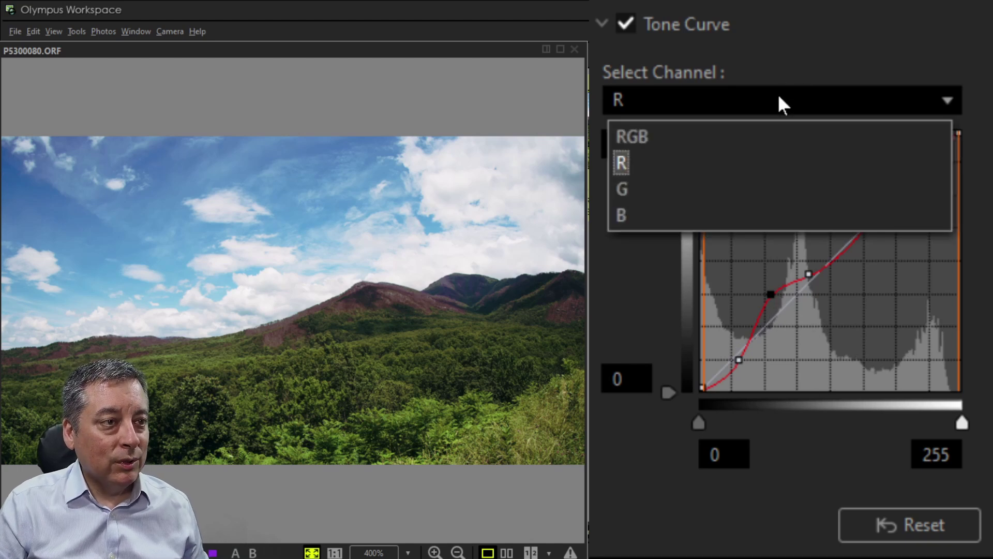
pyautogui.click(703, 218)
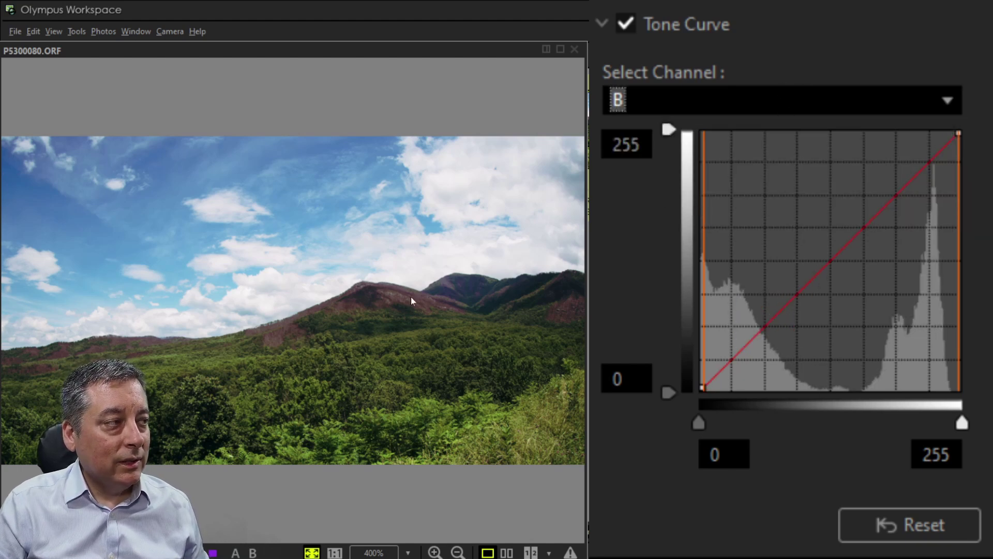
pyautogui.click(891, 197)
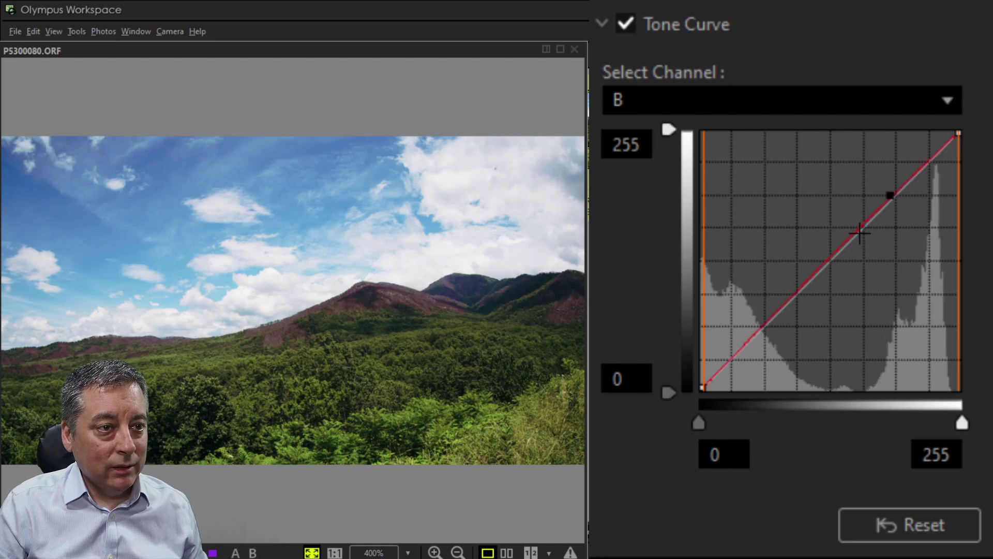
pyautogui.click(845, 244)
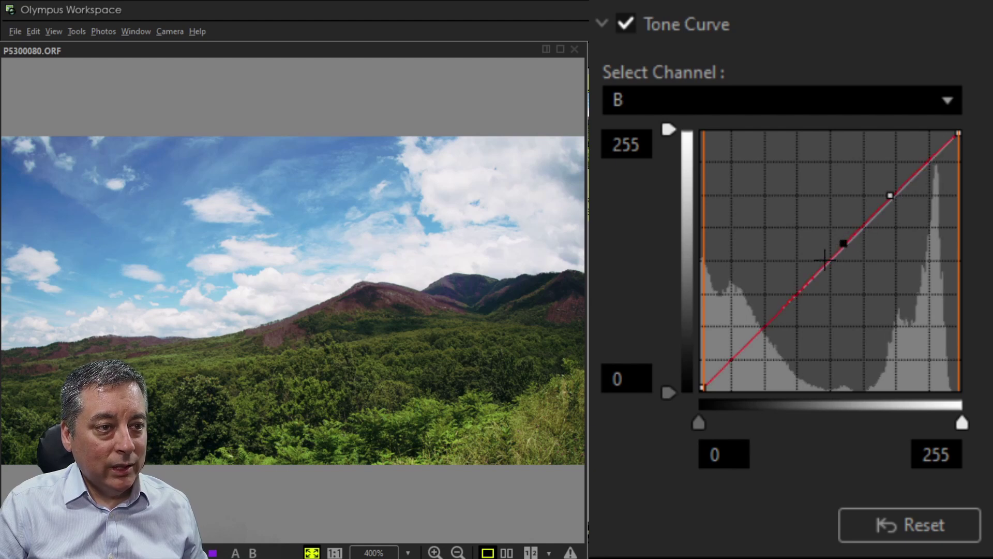
pyautogui.click(769, 315)
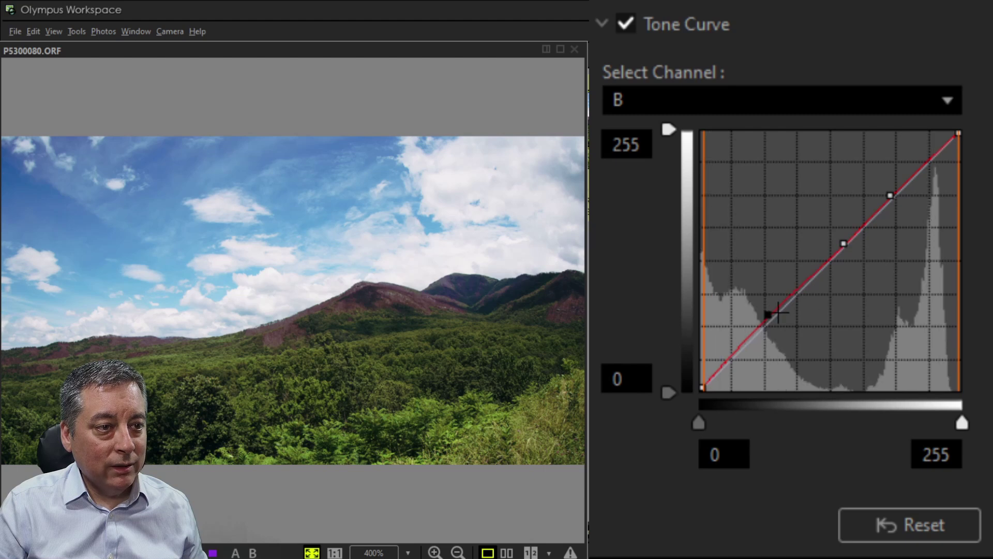
pyautogui.moveTo(765, 317); pyautogui.dragTo(765, 322)
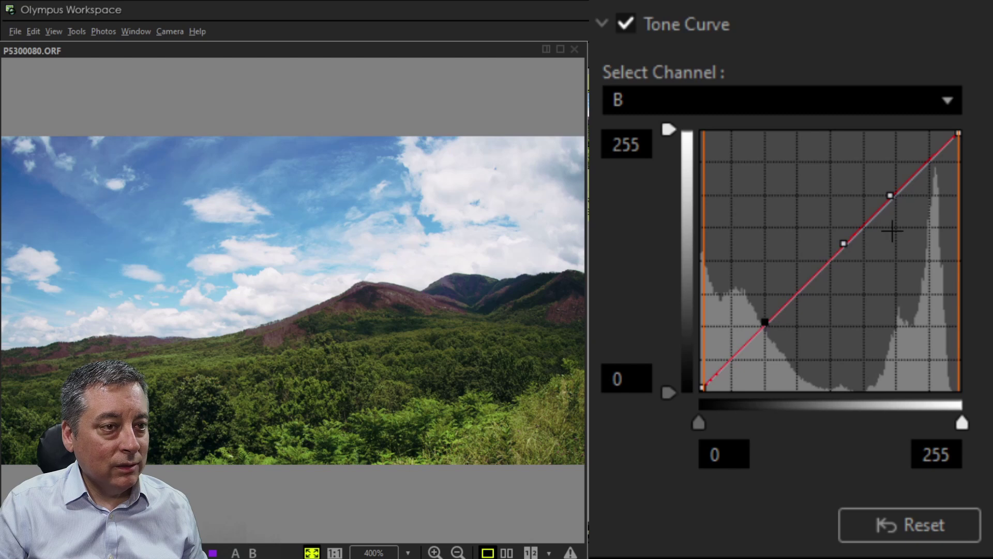
# - Raise the B curve's highlight point above the diagonal and compare the edit side by side with the original
pyautogui.moveTo(893, 193)
pyautogui.mouseDown()
pyautogui.moveTo(894, 166)
pyautogui.moveTo(883, 176)
pyautogui.mouseUp()
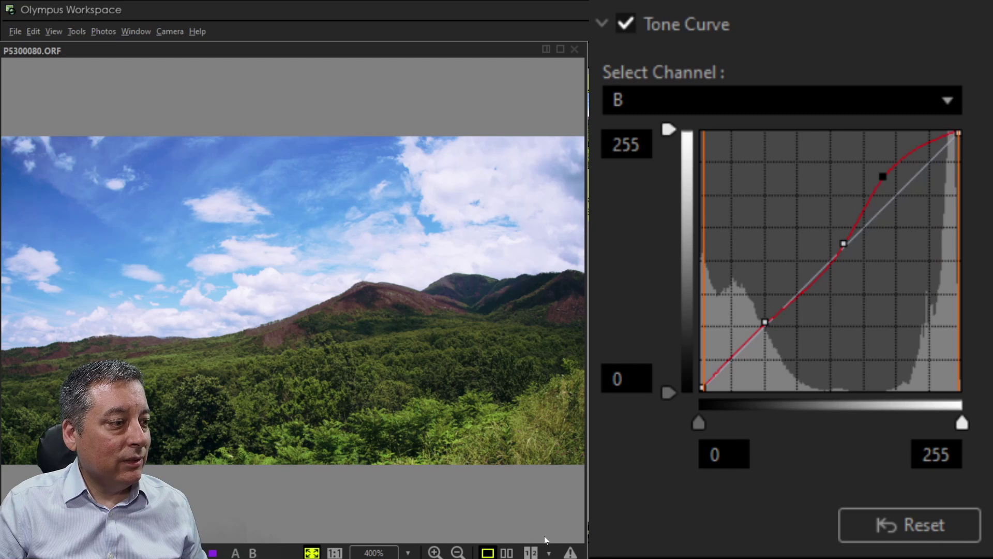
pyautogui.click(506, 553)
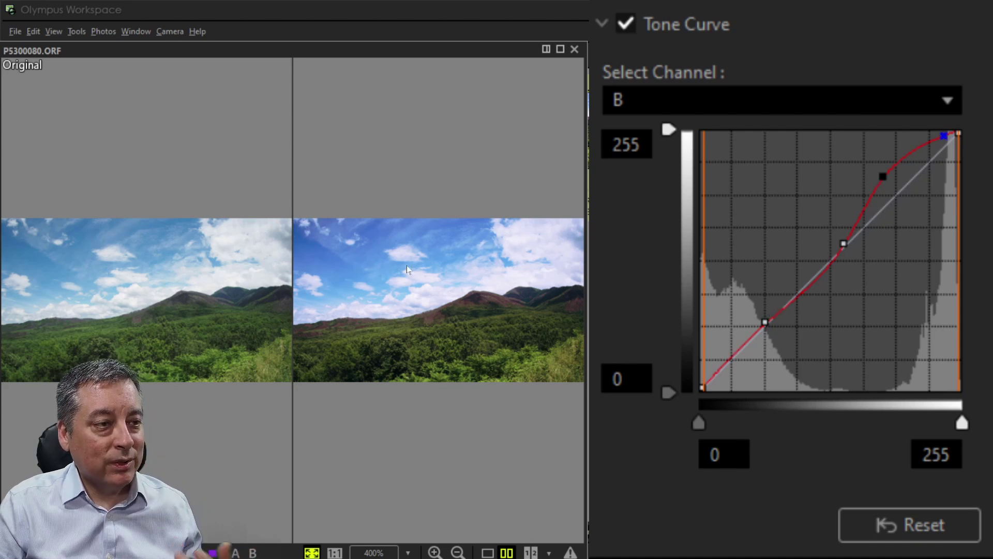
pyautogui.click(489, 553)
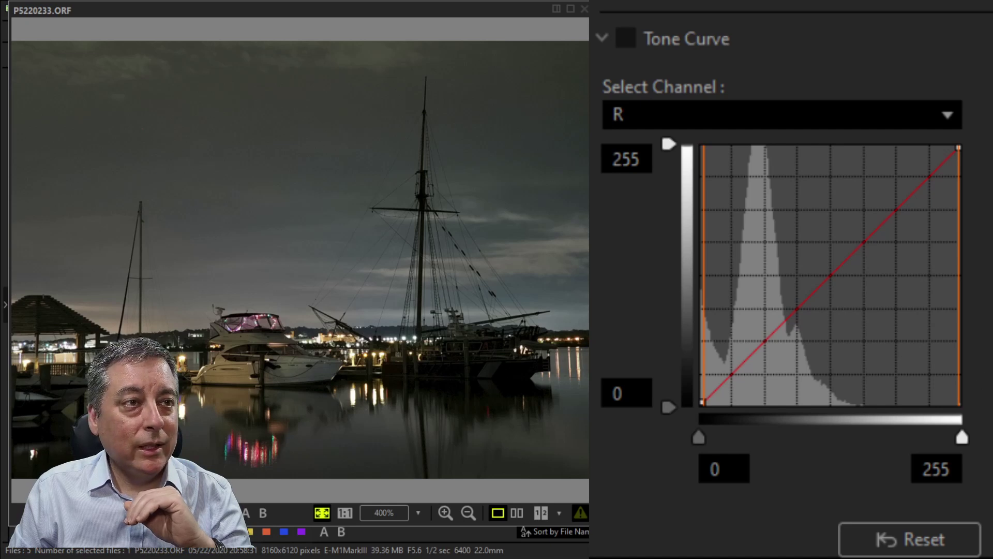
# - Change the picture tone of the night harbour photo P5220233.ORF from Neutral to black and white
pyautogui.scroll(5, 791, 280)
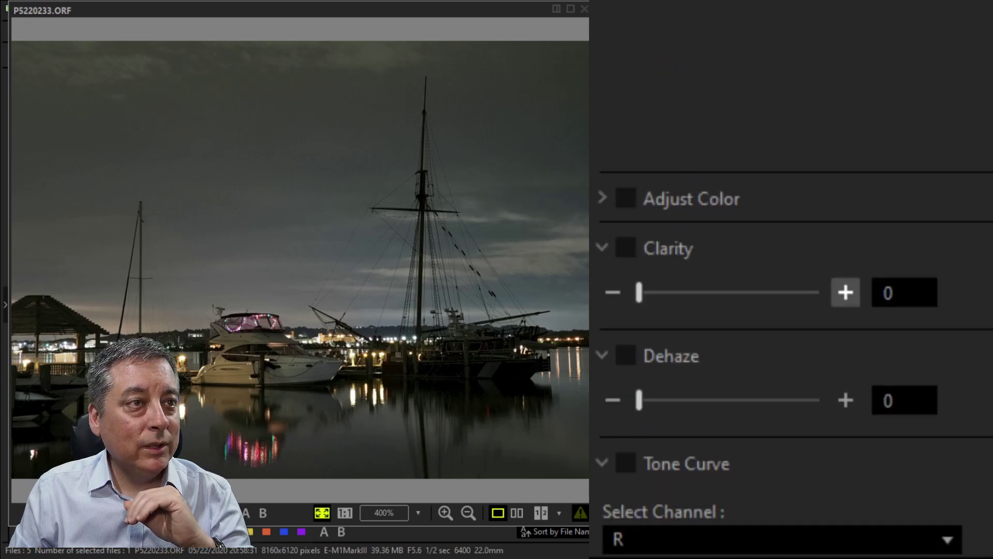
pyautogui.click(765, 12)
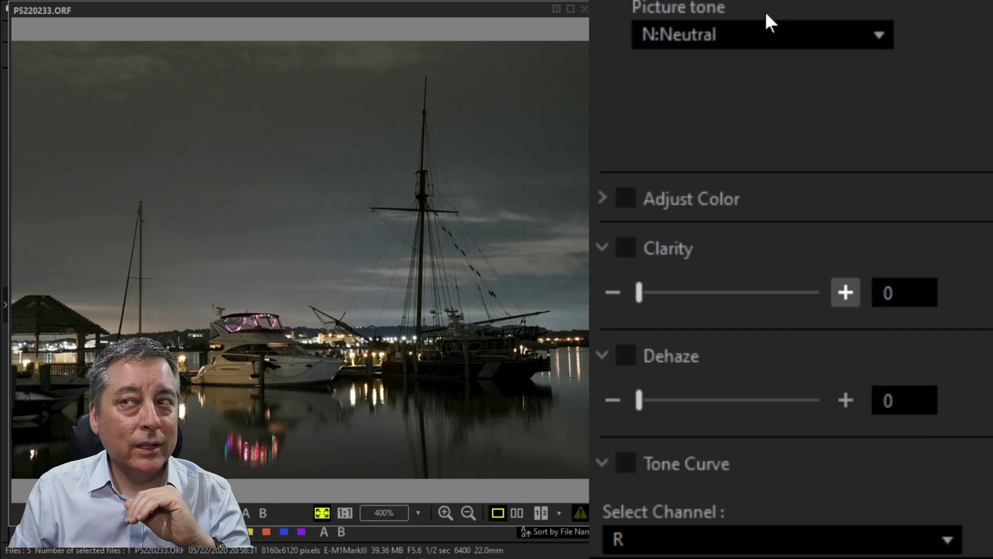
pyautogui.scroll(-10, 970, 335)
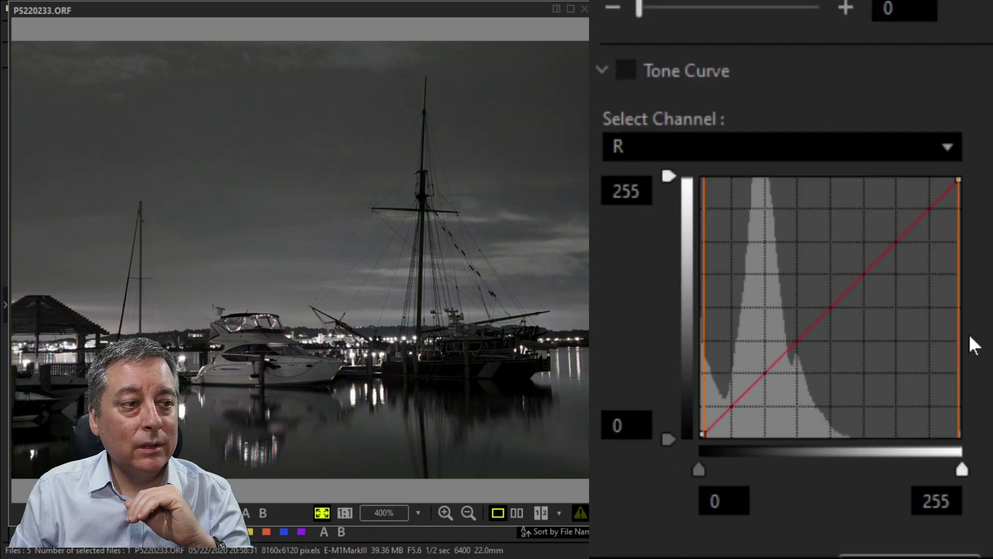
pyautogui.scroll(1, 971, 338)
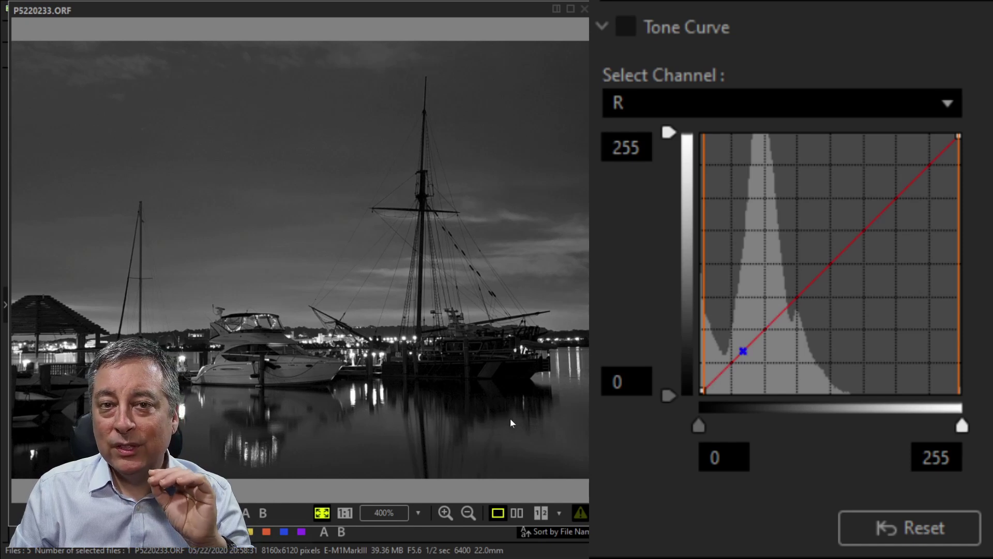
# - On the R channel of the harbour photo, add anchor points near the diagonal from the shadows through the midtones to the highlights
pyautogui.click(797, 107)
pyautogui.click(634, 165)
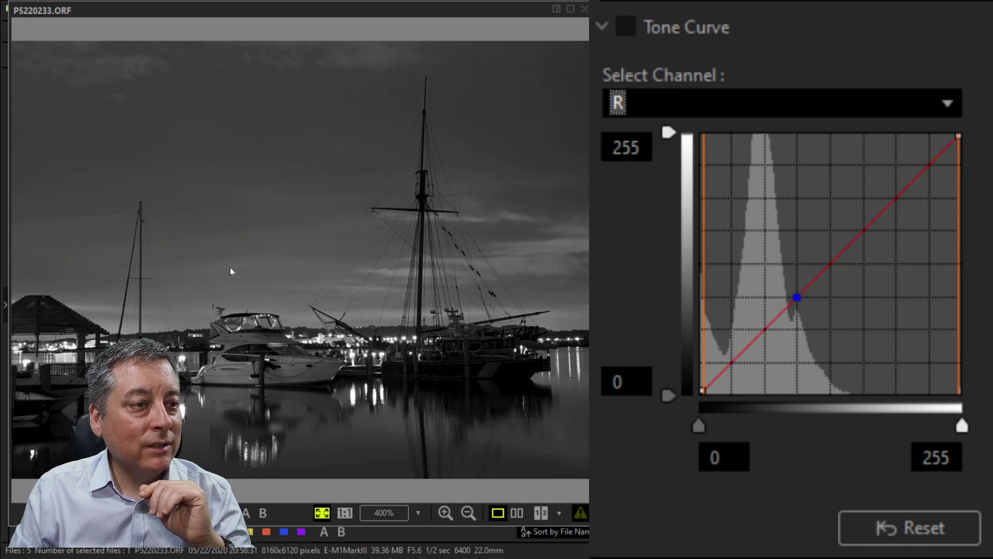
pyautogui.click(791, 302)
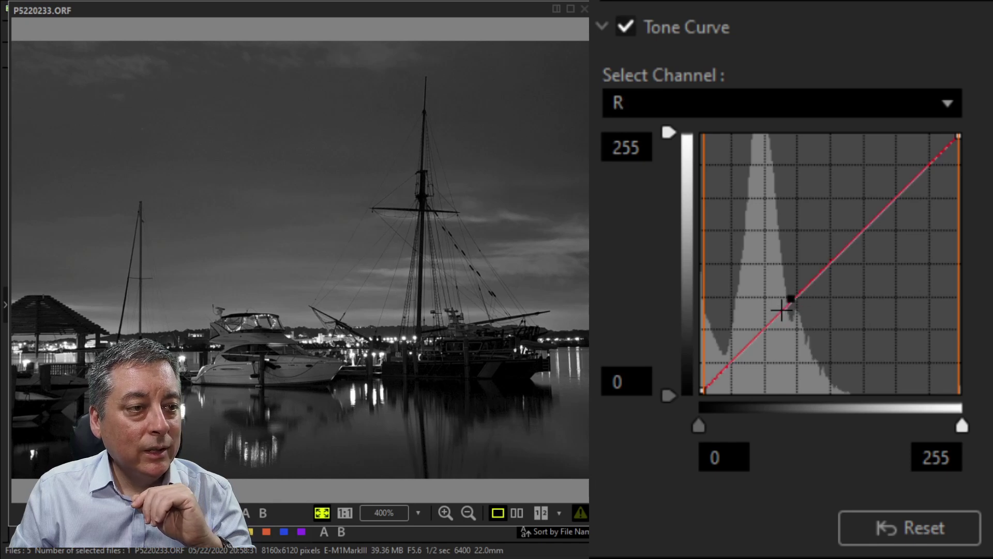
pyautogui.click(758, 329)
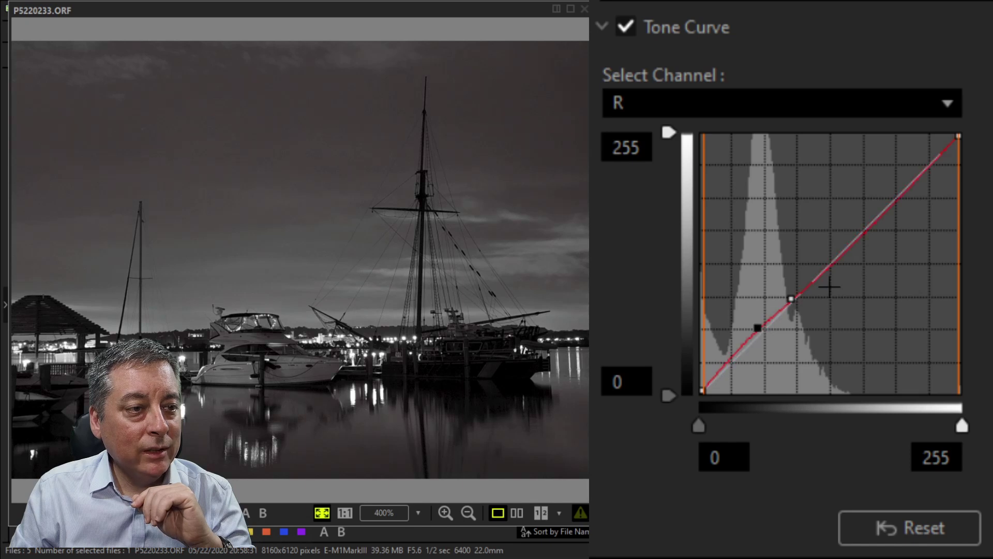
pyautogui.click(830, 265)
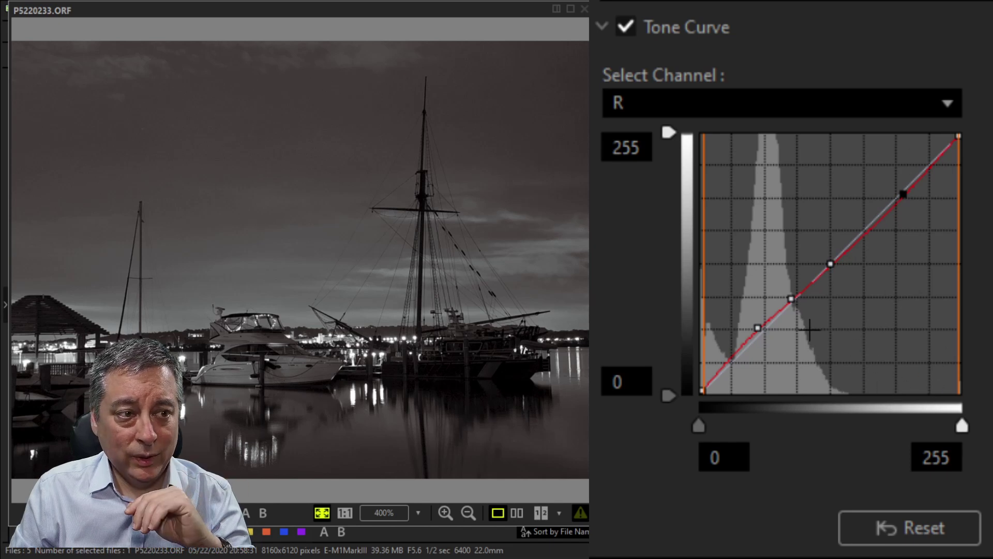
# - Raise the R curve's lower-midtone point slightly above the diagonal to add a red tint to the harbour photo's sky
pyautogui.moveTo(792, 300); pyautogui.dragTo(789, 291)
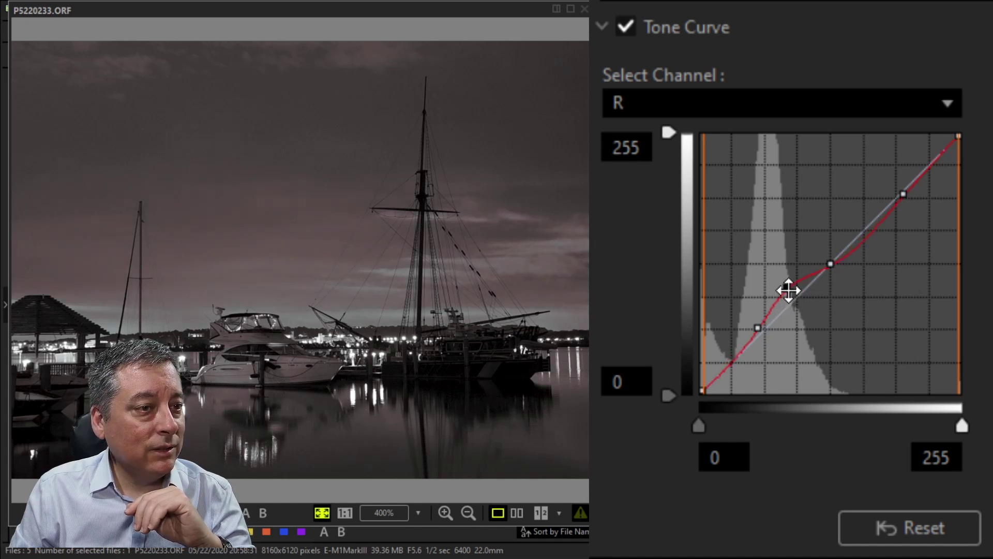
pyautogui.moveTo(788, 290); pyautogui.dragTo(787, 287)
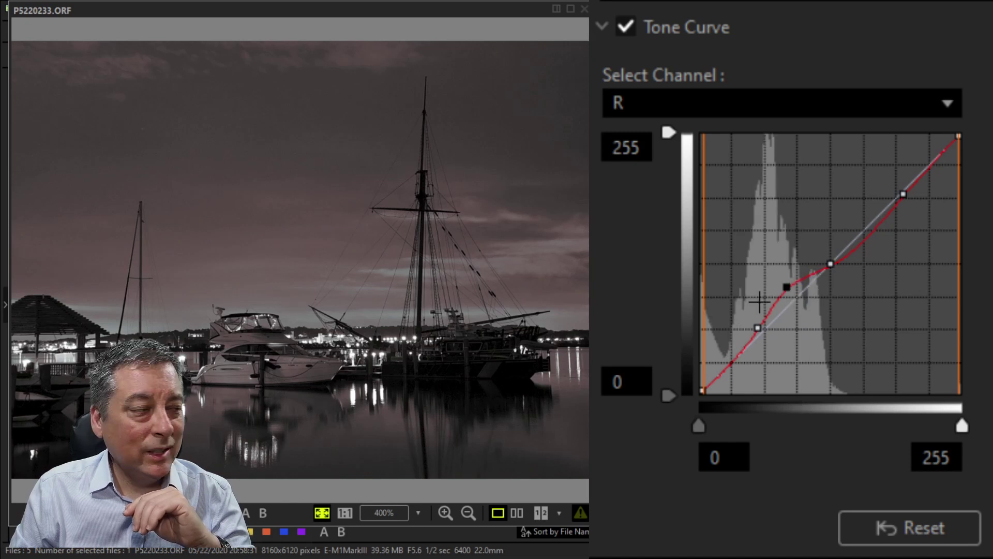
pyautogui.moveTo(785, 288); pyautogui.dragTo(787, 292)
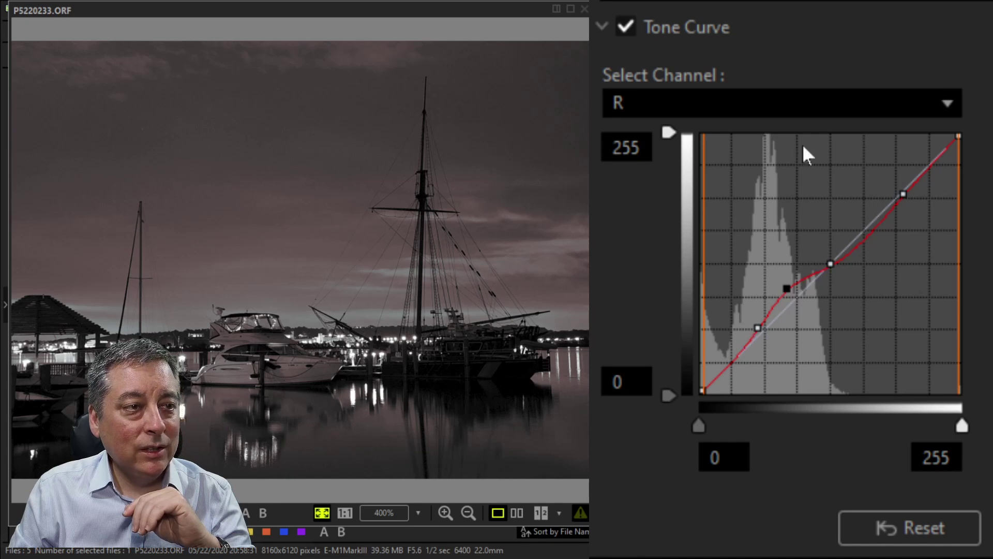
# - Switch to the B channel and add anchor points near the diagonal in the shadows, lower midtones and highlights
pyautogui.click(809, 104)
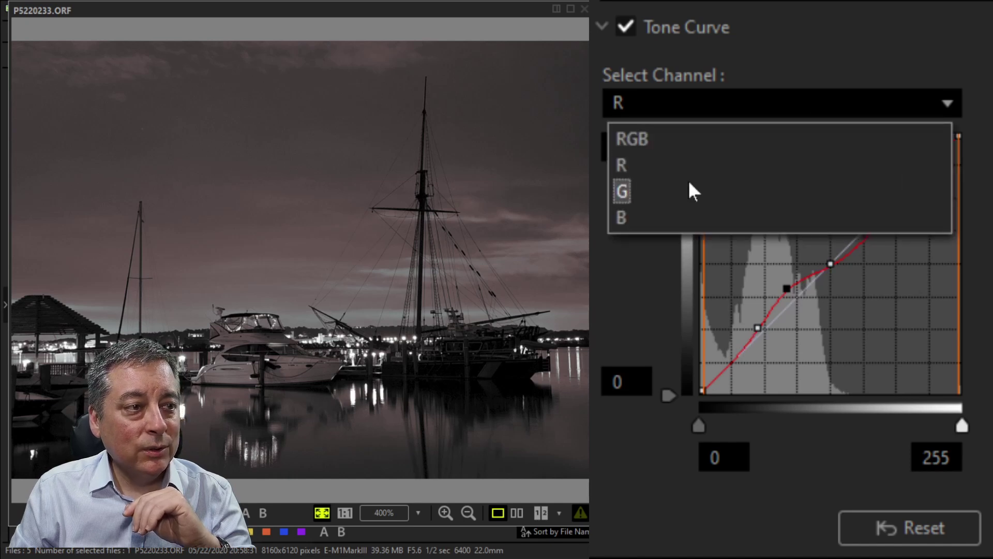
pyautogui.click(651, 217)
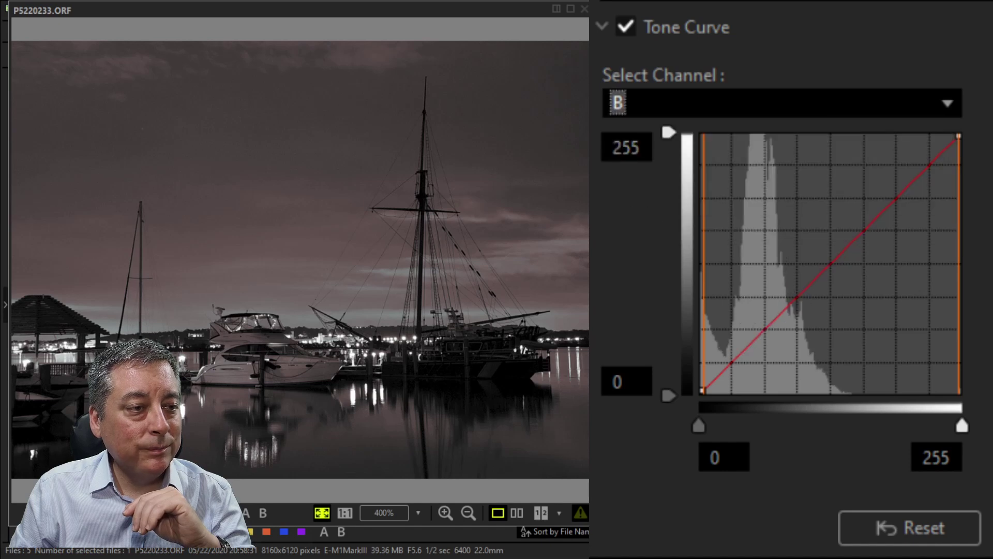
pyautogui.click(742, 350)
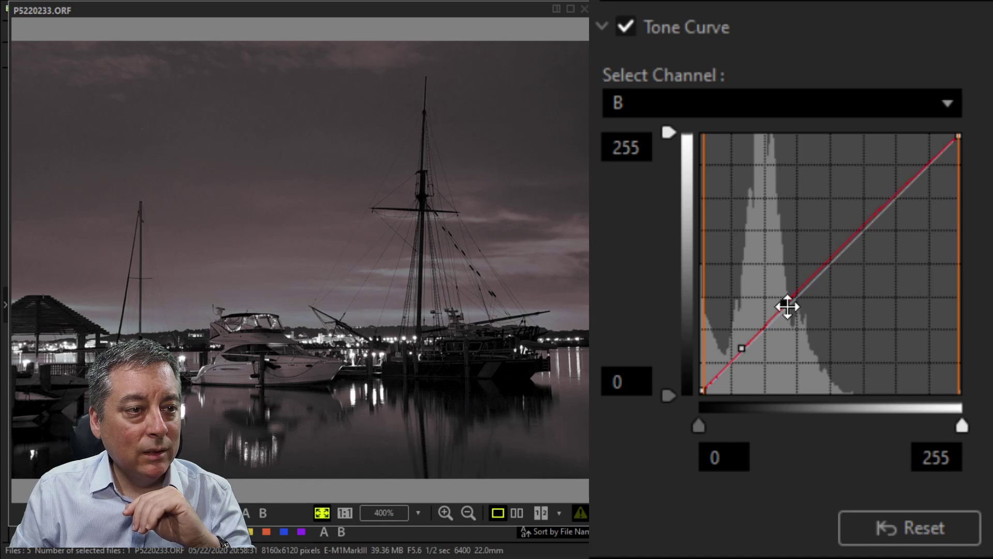
pyautogui.click(785, 304)
pyautogui.click(877, 217)
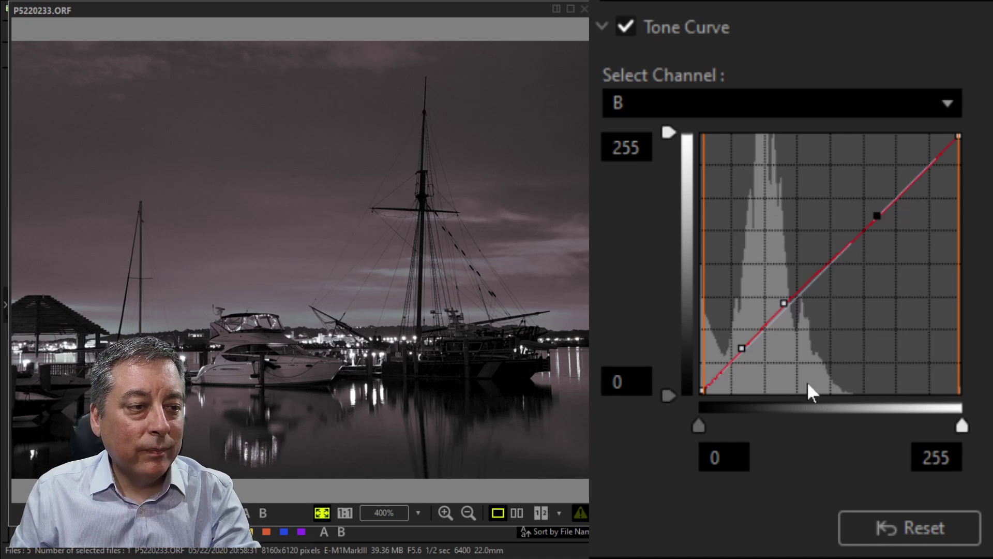
# - Raise the B curve's shadow point above the diagonal to tint the shadows blue, and lower its midtone point back towards the diagonal
pyautogui.moveTo(745, 348); pyautogui.dragTo(735, 333)
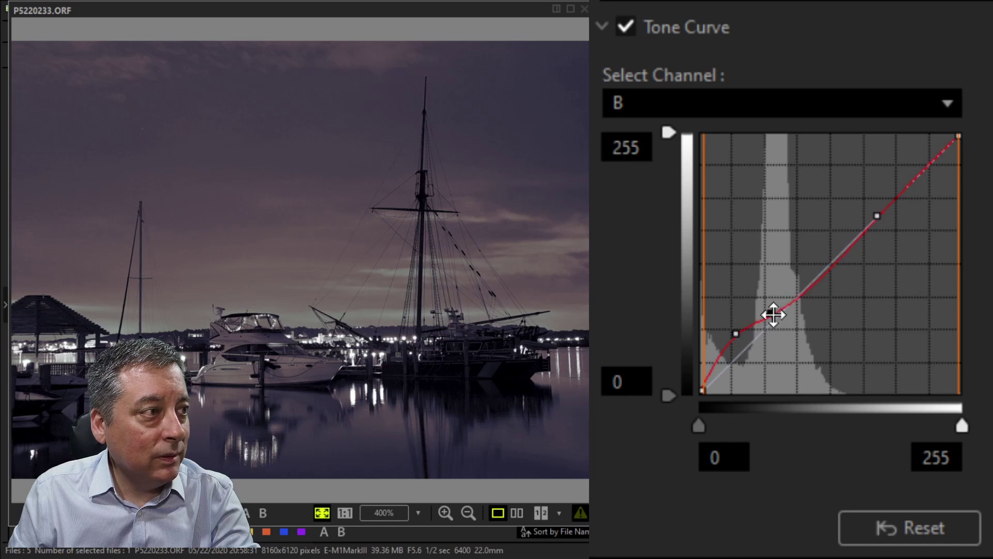
pyautogui.moveTo(773, 314); pyautogui.dragTo(769, 322)
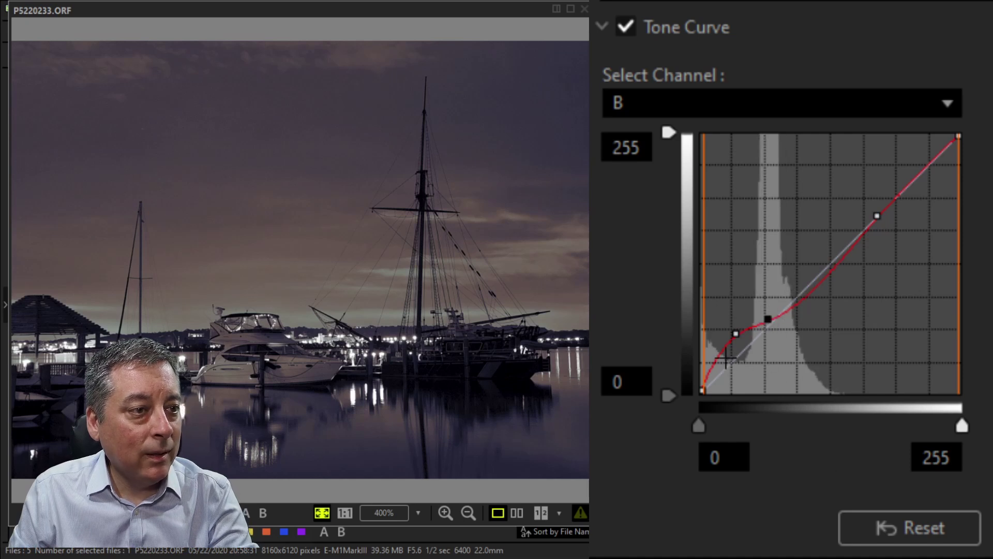
pyautogui.click(736, 333)
pyautogui.moveTo(736, 333); pyautogui.dragTo(733, 344)
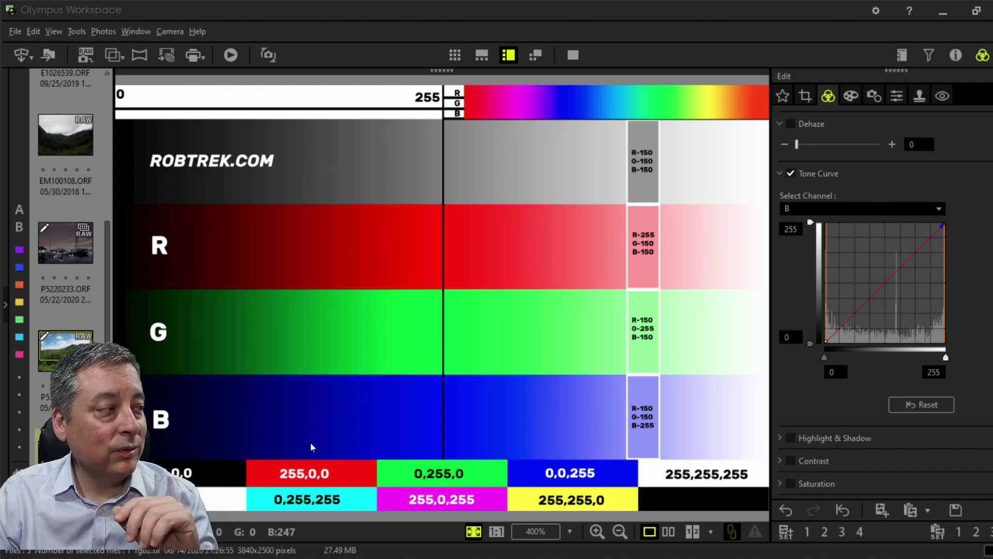
# - Reset the B-channel tone curve of the mountain landscape photo P5300080.ORF and select the RGB channel
pyautogui.click(66, 348)
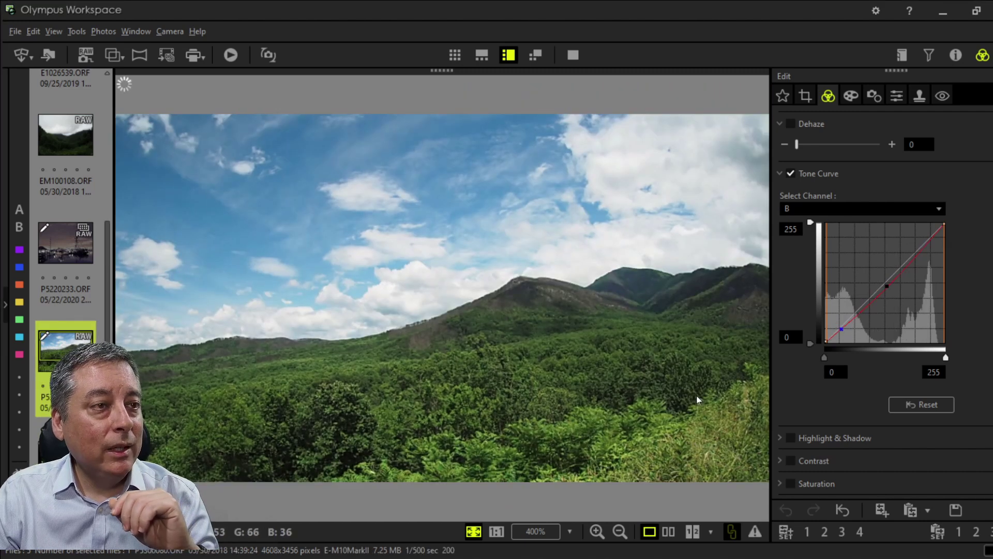
pyautogui.click(917, 404)
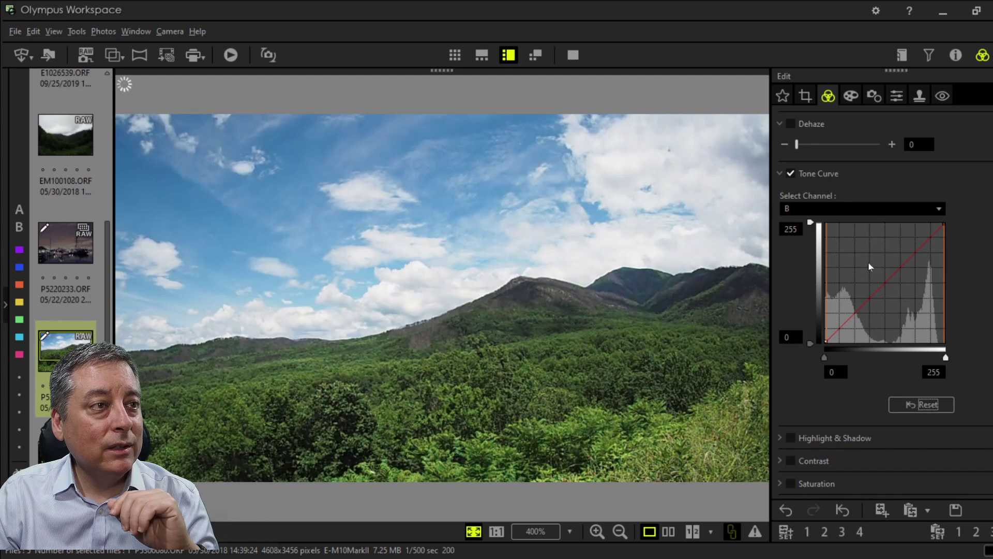
pyautogui.click(869, 209)
pyautogui.click(865, 223)
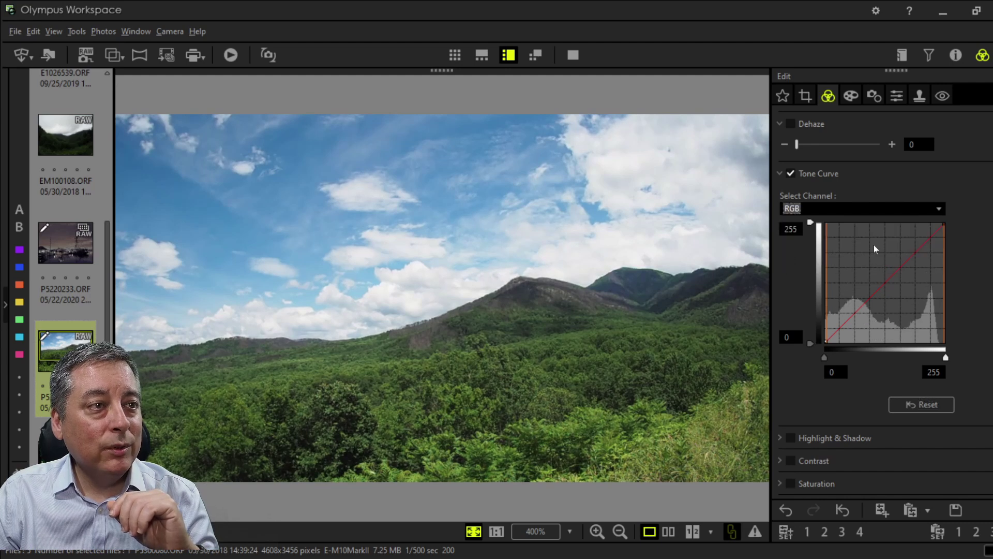
# - Pull the RGB curve to extremes far above and far below the diagonal, and bring it back towards the middle
pyautogui.moveTo(841, 319); pyautogui.dragTo(838, 239)
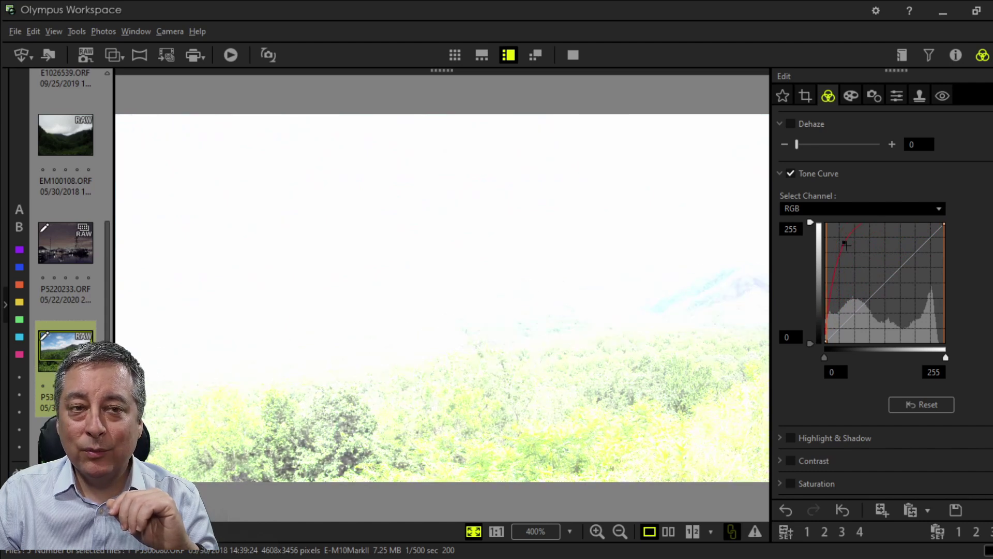
pyautogui.moveTo(845, 245); pyautogui.dragTo(928, 327)
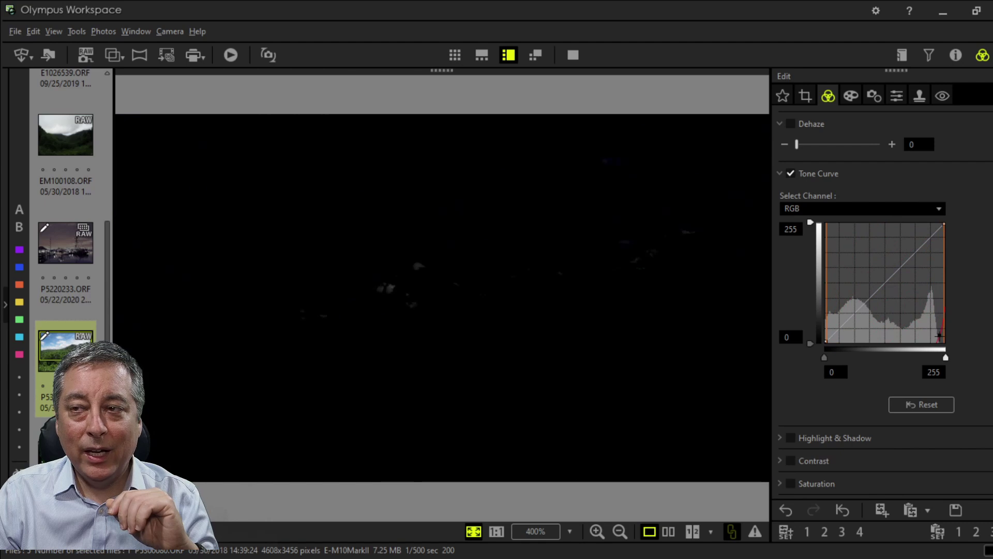
pyautogui.moveTo(915, 307); pyautogui.dragTo(879, 275)
# - Switch to the R channel, raise the midtones well above the diagonal and bring them back close to it
pyautogui.click(855, 210)
pyautogui.click(855, 232)
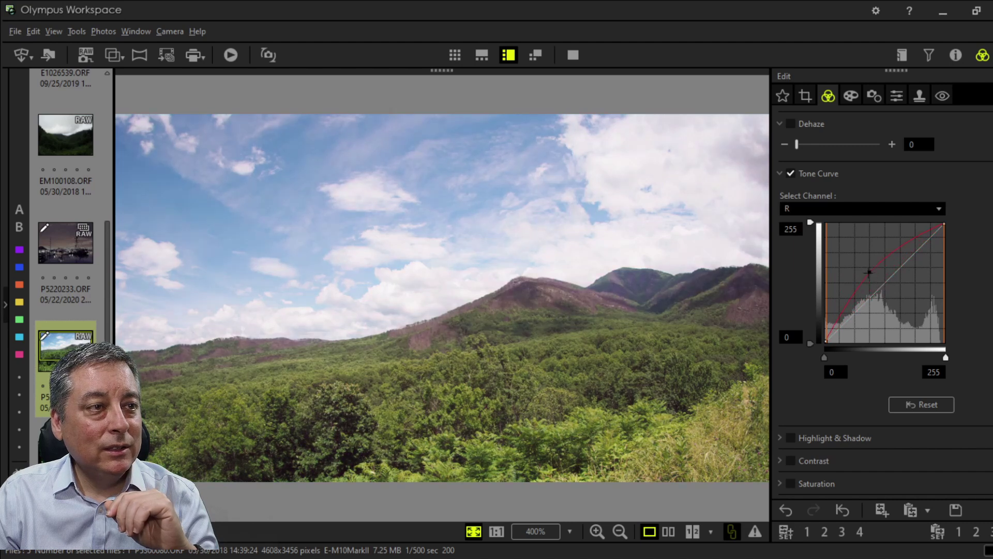
pyautogui.moveTo(869, 272); pyautogui.dragTo(886, 284)
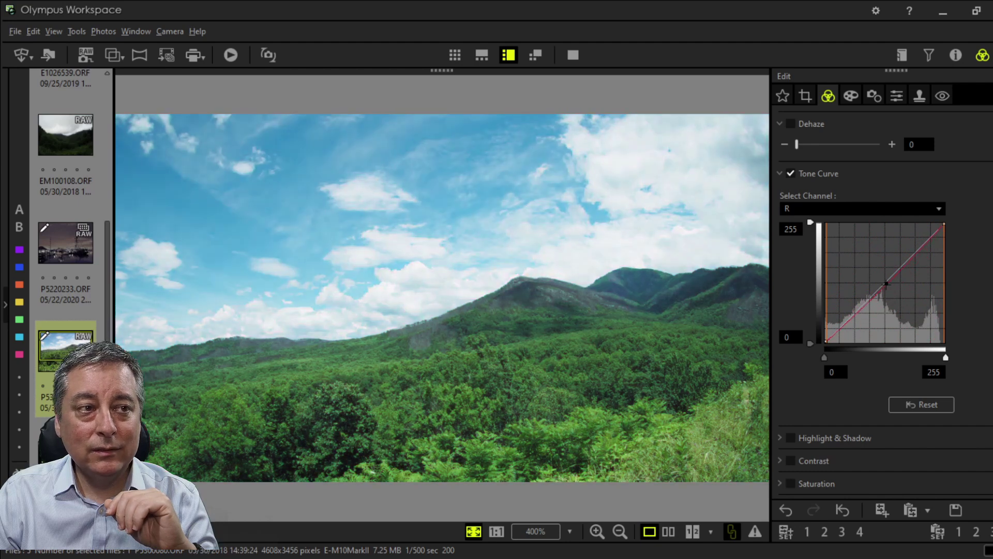
# - Switch to the G channel and shift the curve's midtone point around the diagonal, leaving it close to the line
pyautogui.click(867, 209)
pyautogui.click(862, 248)
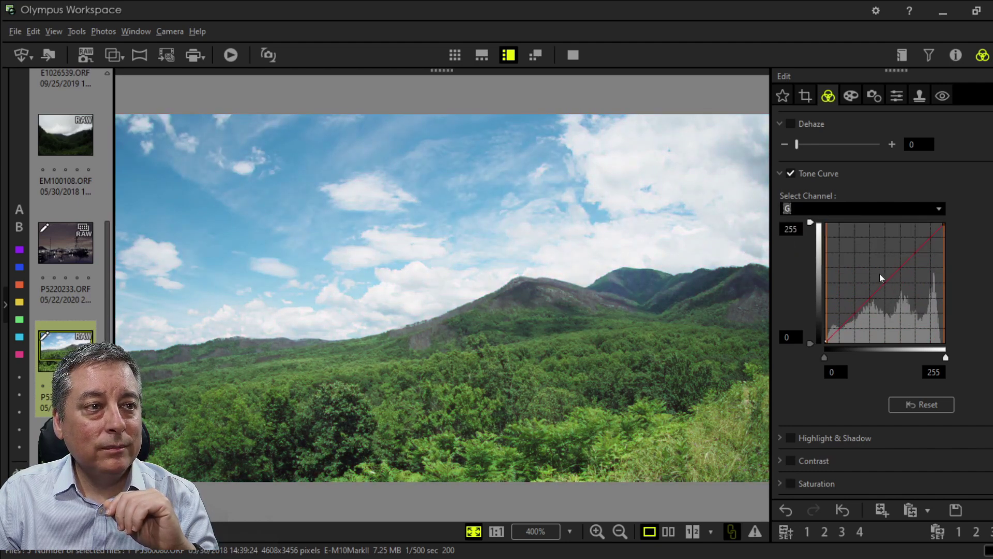
pyautogui.moveTo(885, 281)
pyautogui.mouseDown()
pyautogui.moveTo(849, 248)
pyautogui.moveTo(929, 325)
pyautogui.moveTo(887, 291)
pyautogui.mouseUp()
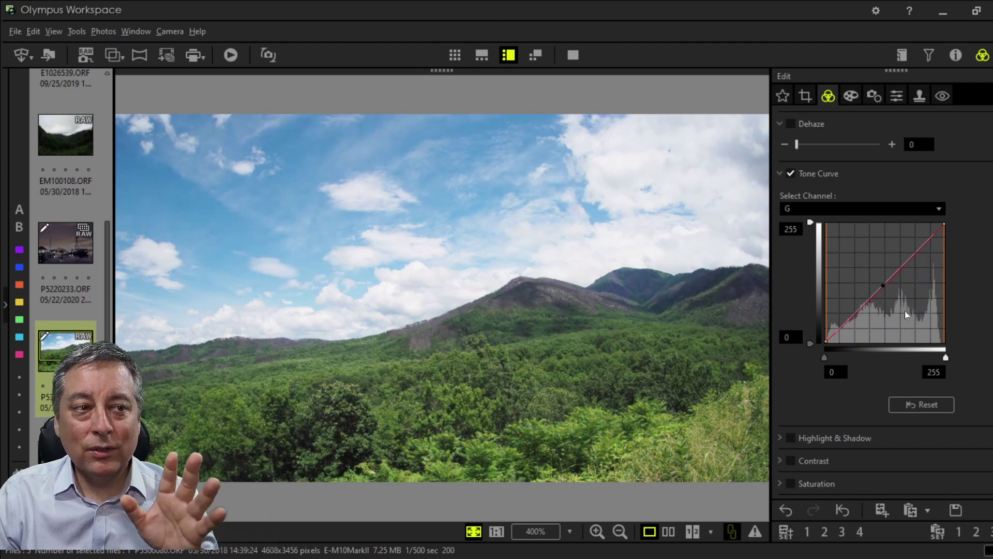
# - Switch to the B channel and move the curve's midtone point above and below the diagonal to shift between blue and yellow
pyautogui.click(860, 211)
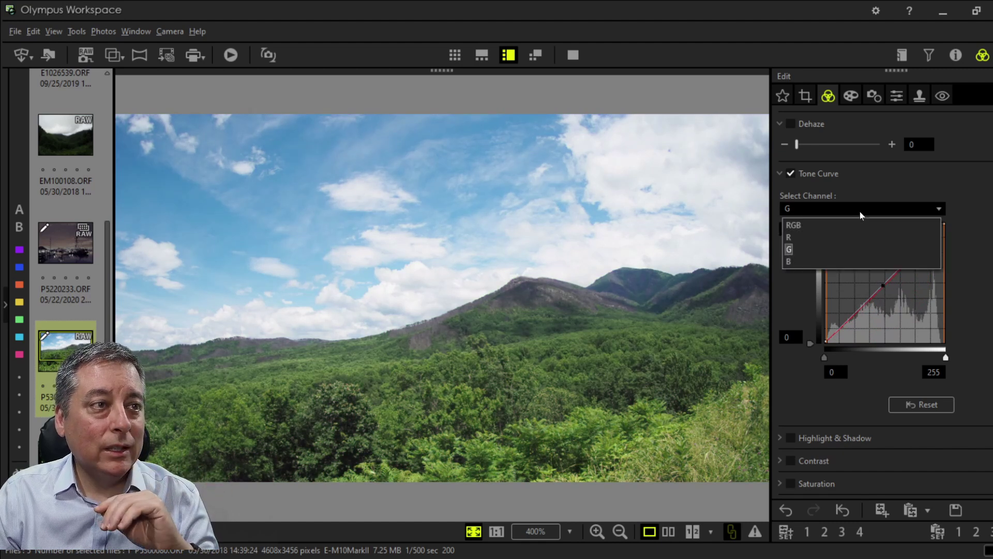
pyautogui.click(843, 255)
pyautogui.moveTo(882, 288); pyautogui.dragTo(876, 272)
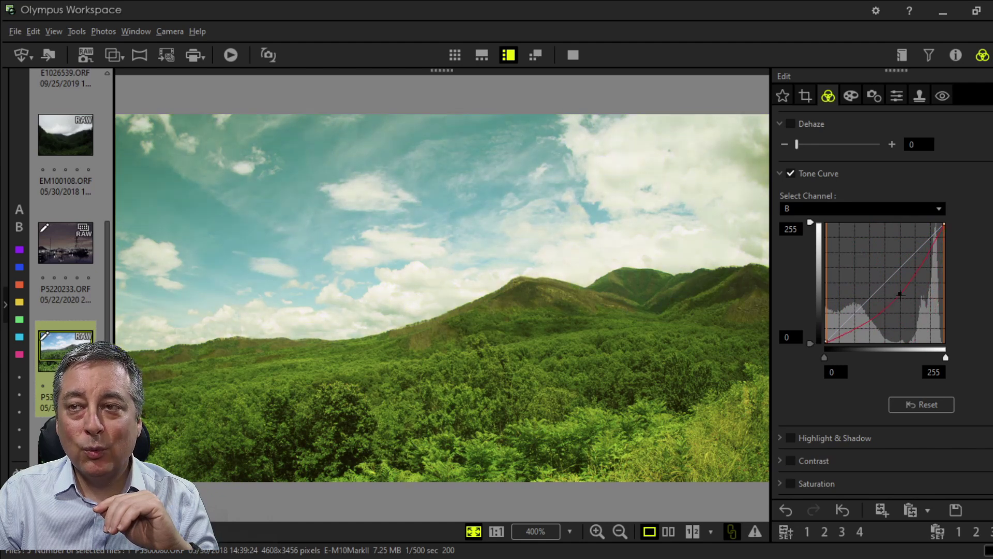
pyautogui.moveTo(900, 295); pyautogui.dragTo(889, 285)
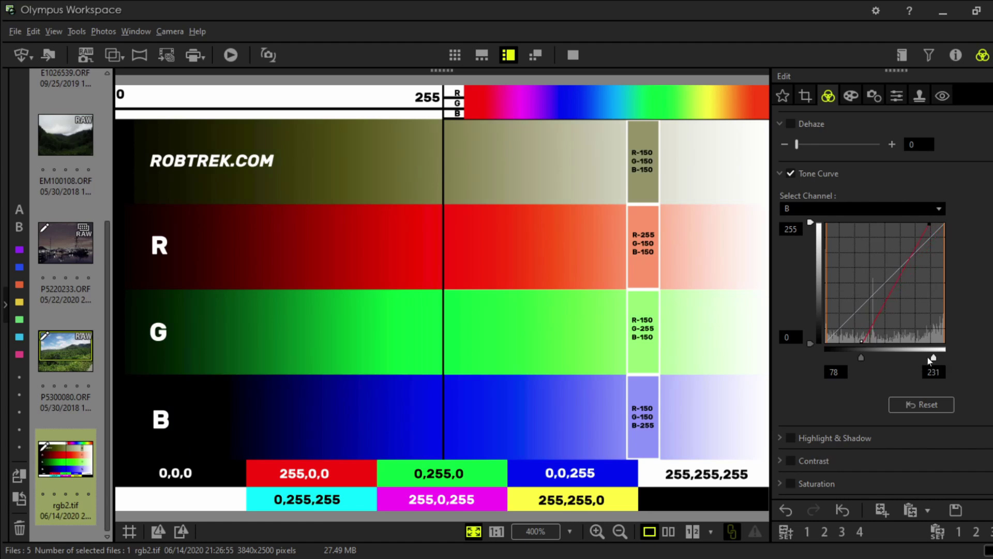
# - On the RGB channel of the test chart rgb2.tif, set the input black level to 92 and the input white level to 188
pyautogui.click(899, 210)
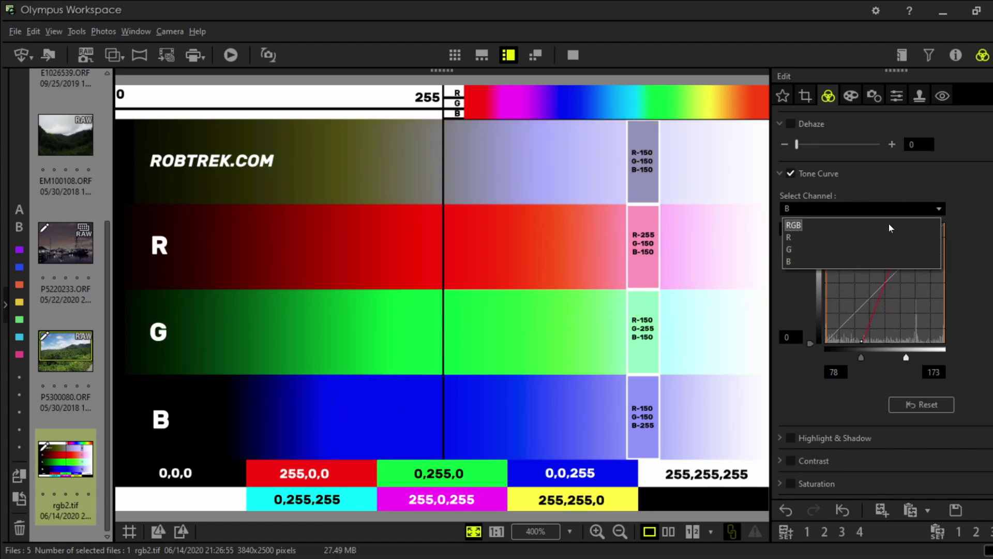
pyautogui.click(889, 224)
pyautogui.moveTo(824, 357); pyautogui.dragTo(869, 357)
pyautogui.moveTo(946, 358); pyautogui.dragTo(914, 357)
pyautogui.moveTo(810, 225)
pyautogui.mouseDown()
pyautogui.moveTo(806, 270)
pyautogui.moveTo(814, 219)
pyautogui.mouseUp()
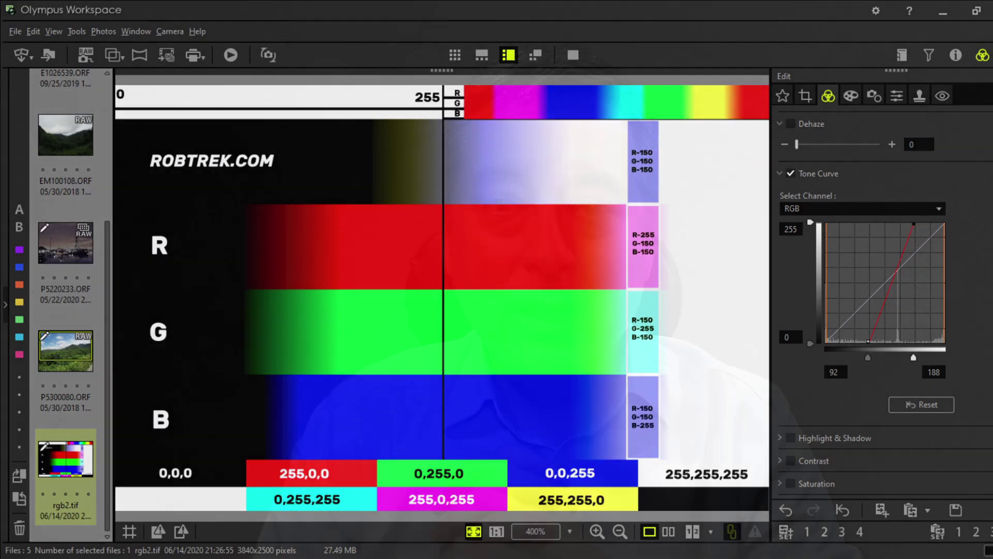